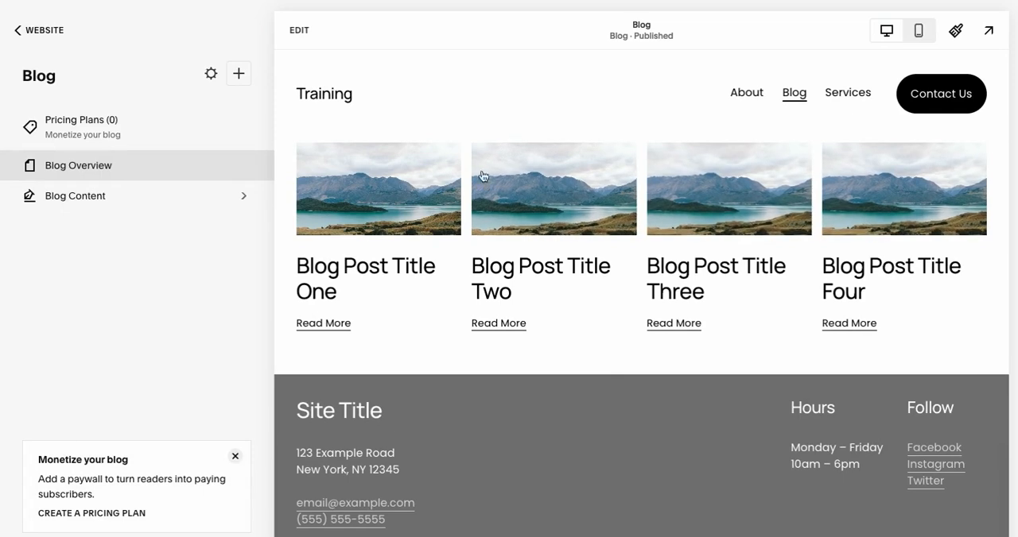
# Open Blog Post Title One from the blog overview, show the blog's content list and start editing the post.
pyautogui.click(374, 191)
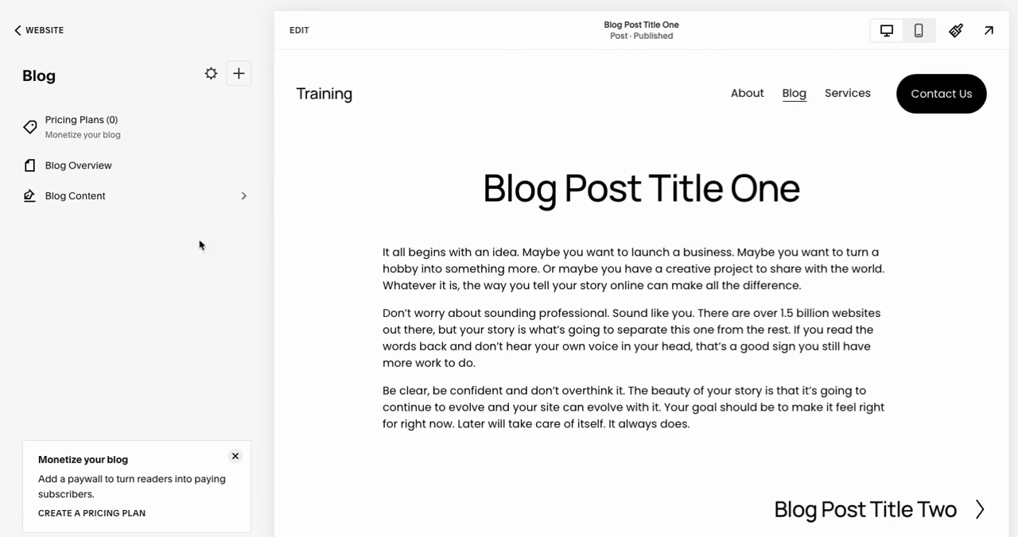
pyautogui.click(78, 200)
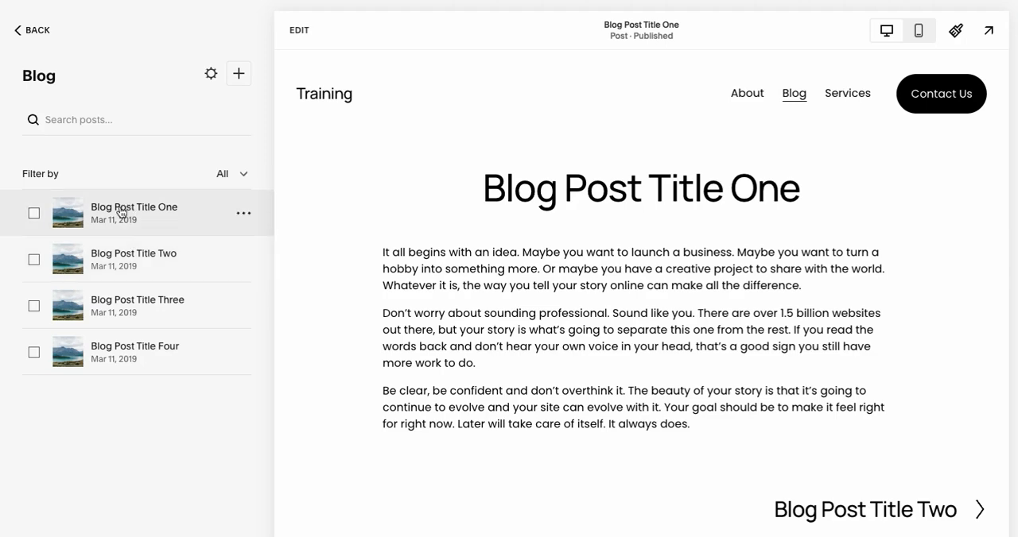
pyautogui.click(299, 31)
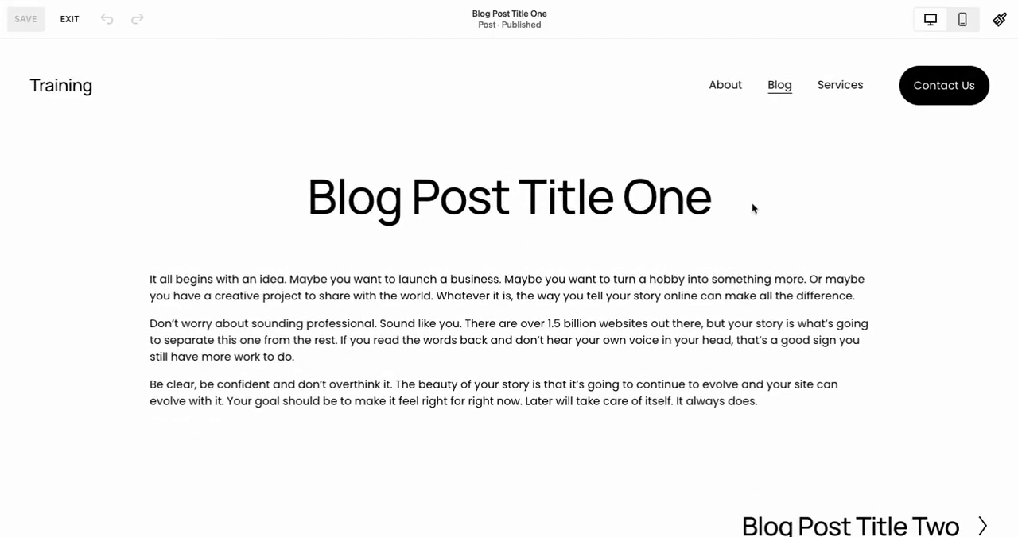
# Add an exclamation mark to the end of the post title so it reads "Blog Post Title One!".
pyautogui.click(709, 205)
pyautogui.moveTo(712, 199); pyautogui.dragTo(340, 196)
pyautogui.click(445, 196)
pyautogui.click(705, 196)
pyautogui.write('!')
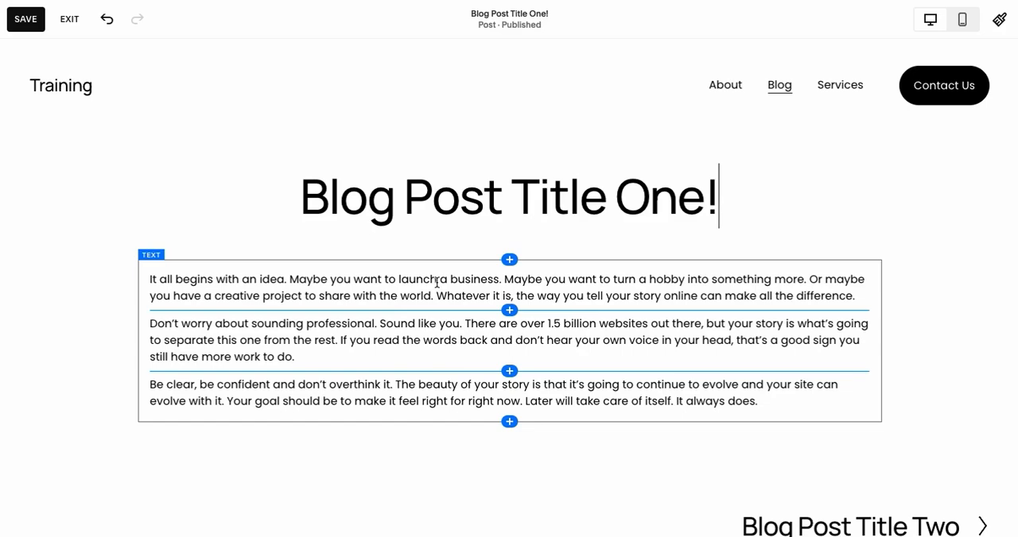
pyautogui.click(509, 259)
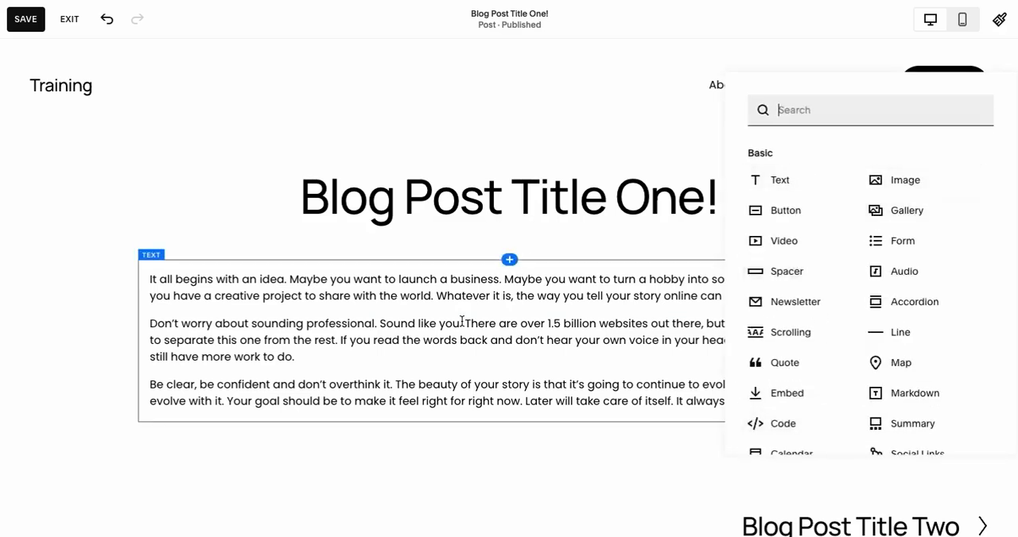
pyautogui.click(487, 337)
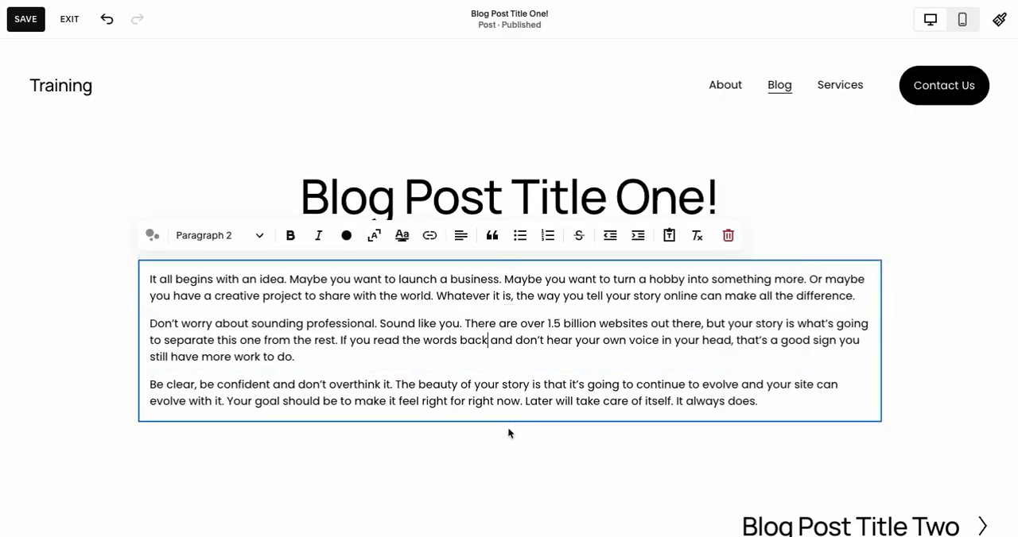
pyautogui.click(501, 426)
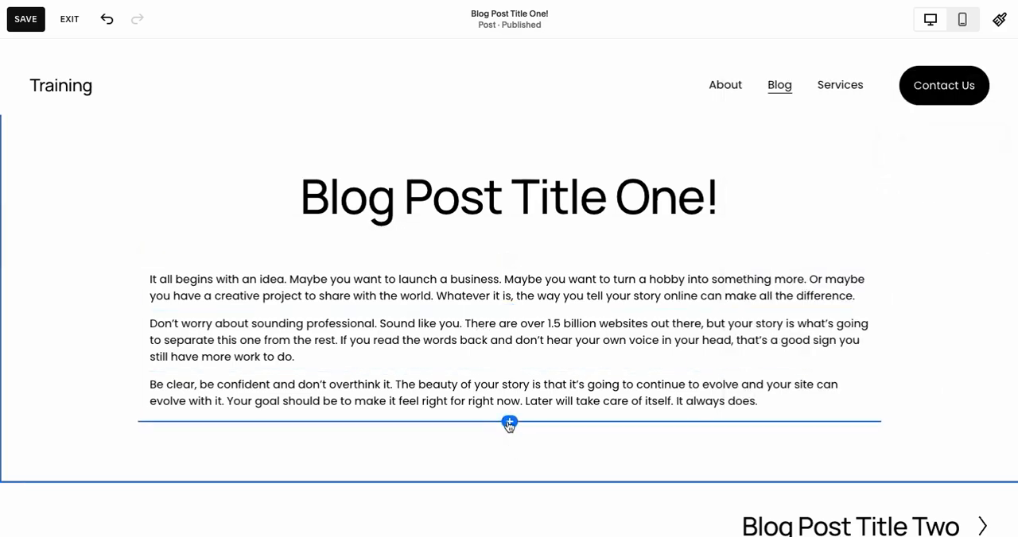
# Add an empty image block directly below the post's opening text.
pyautogui.click(508, 421)
pyautogui.click(902, 299)
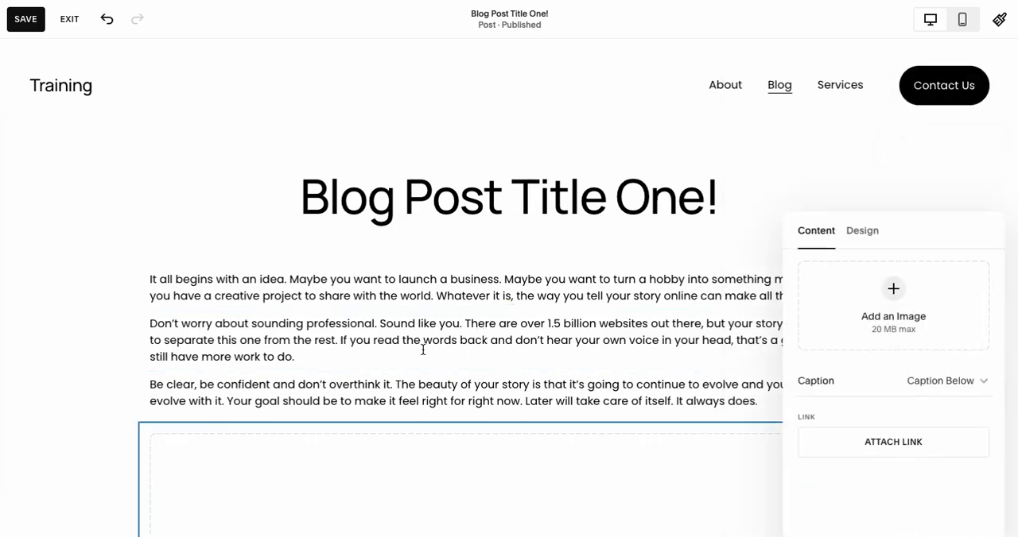
pyautogui.scroll(-3, 423, 352)
pyautogui.scroll(-1, 426, 355)
pyautogui.click(130, 334)
pyautogui.scroll(-4, 493, 275)
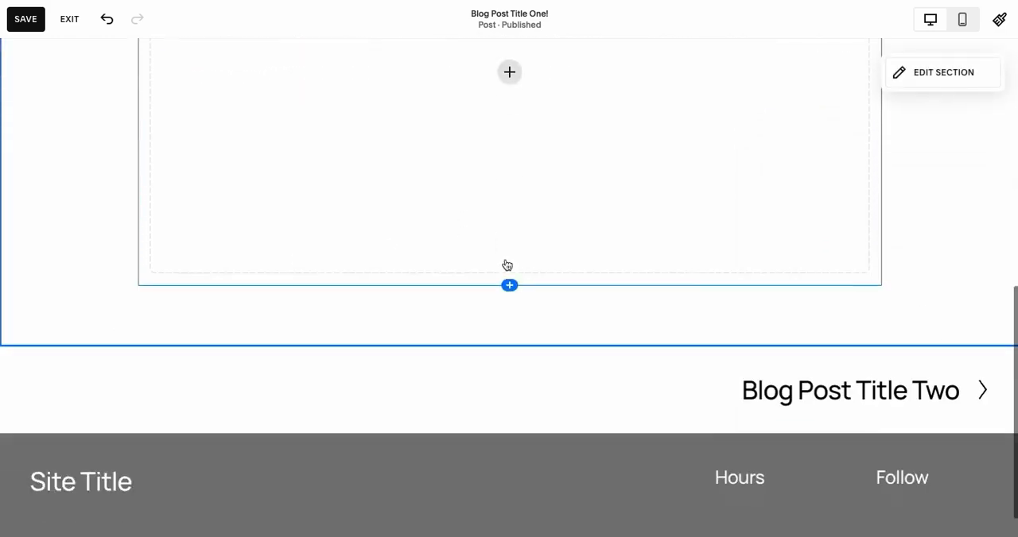
# Add a text block below the image placeholder and fill it with a copy of the post's three opening paragraphs.
pyautogui.click(506, 263)
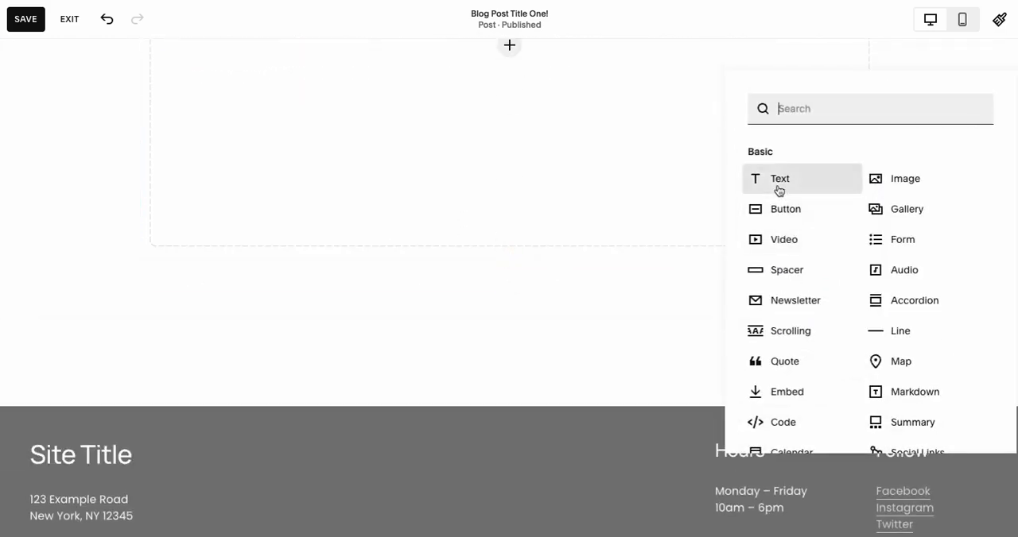
pyautogui.click(777, 188)
pyautogui.scroll(6, 286, 280)
pyautogui.click(302, 248)
pyautogui.press('super+a')
pyautogui.press('super+c')
pyautogui.scroll(-6, 307, 251)
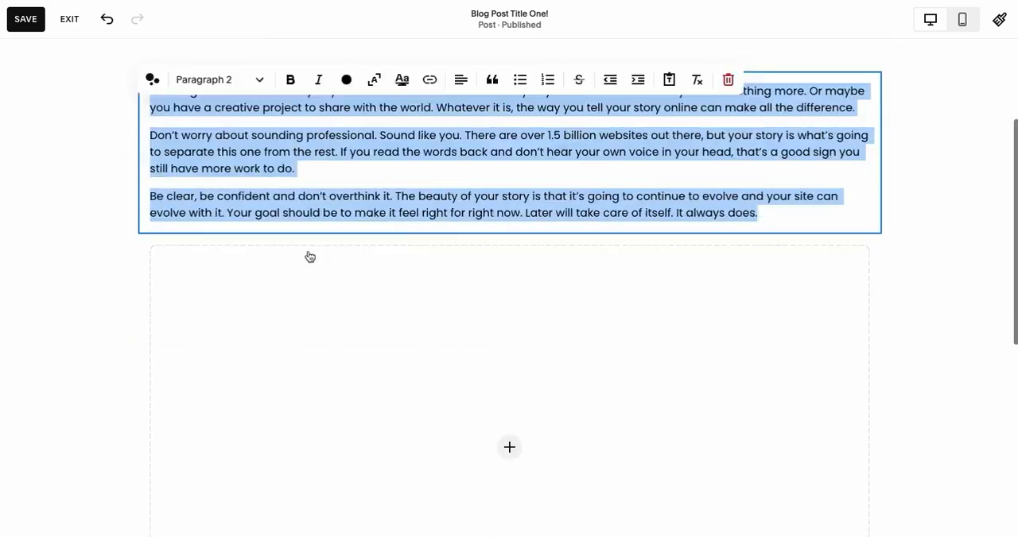
pyautogui.click(243, 328)
pyautogui.press('super+v')
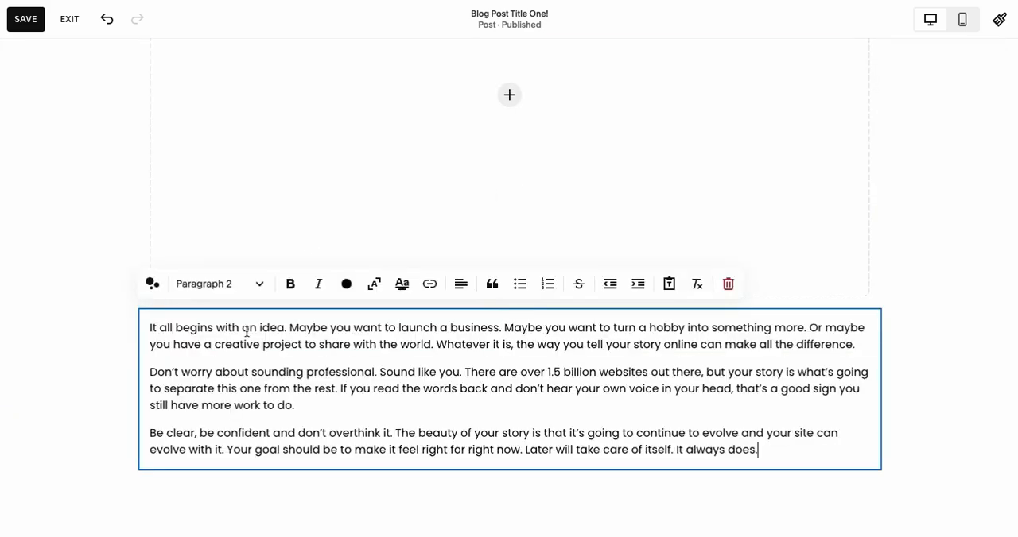
pyautogui.press('Escape')
pyautogui.scroll(-1, 169, 326)
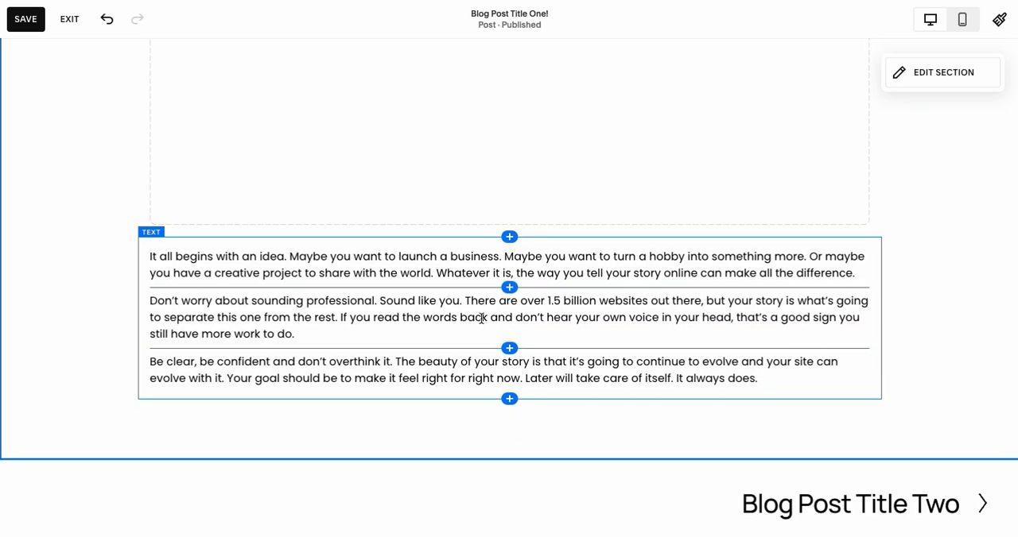
# Add a button block with the default "Learn more" text below the copied paragraphs and align it left.
pyautogui.click(510, 399)
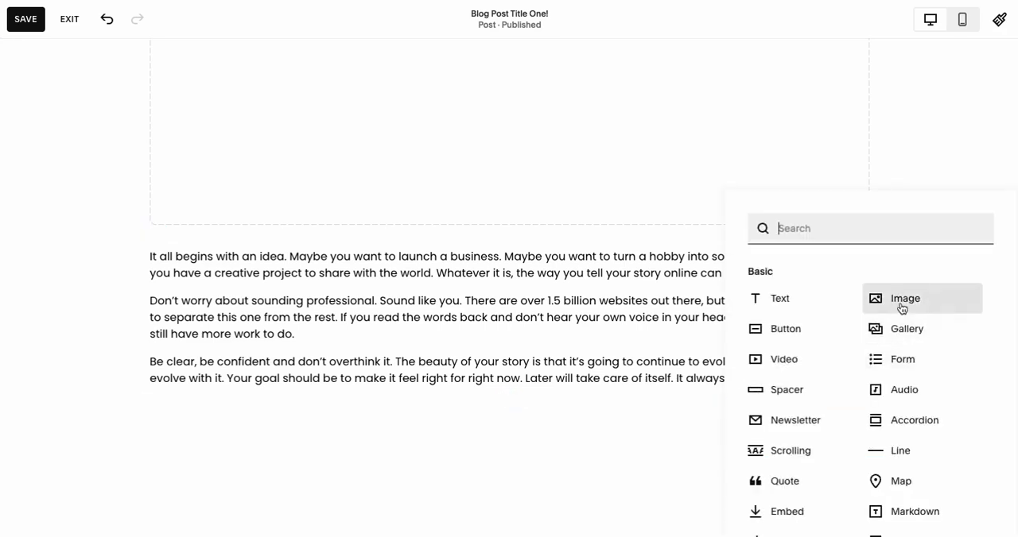
pyautogui.click(787, 329)
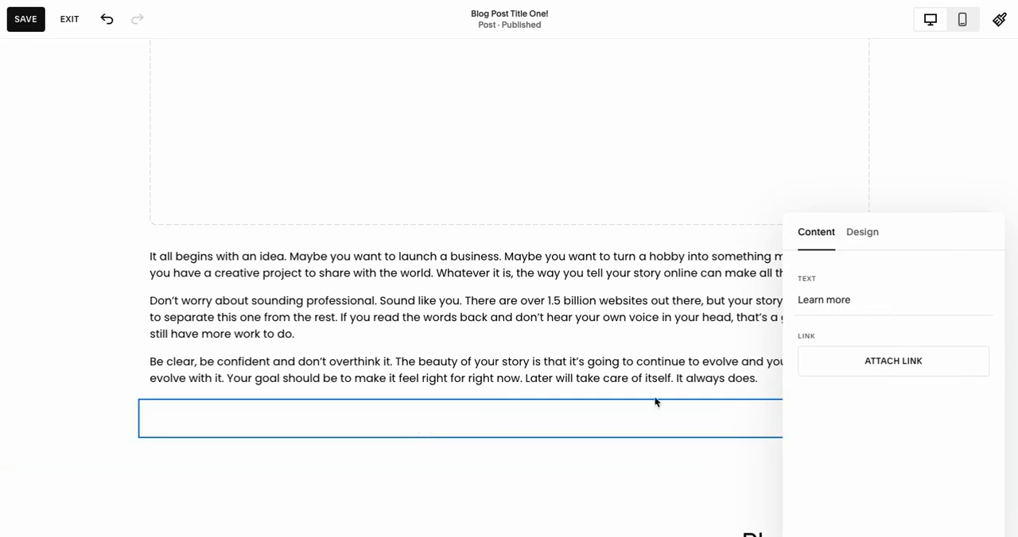
pyautogui.click(104, 325)
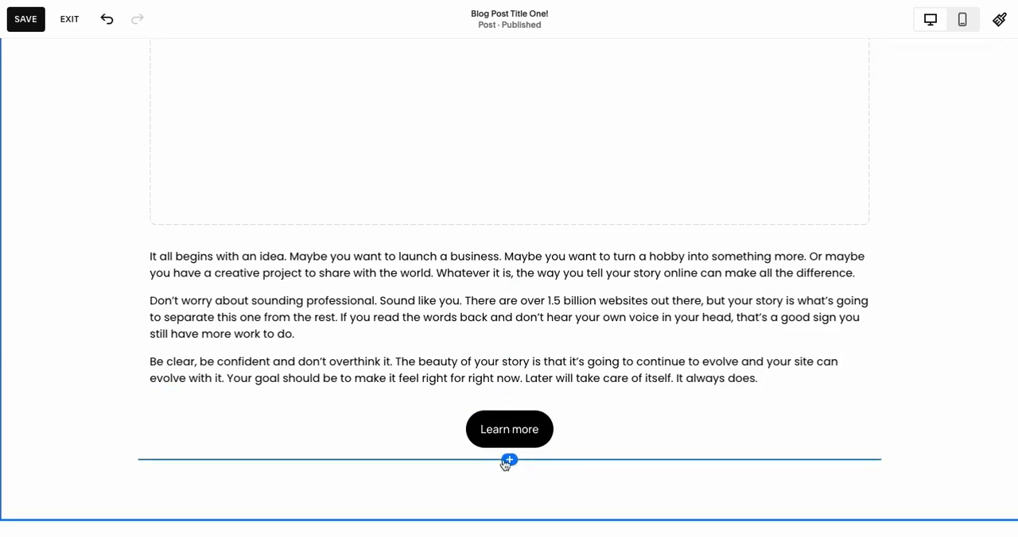
pyautogui.click(574, 422)
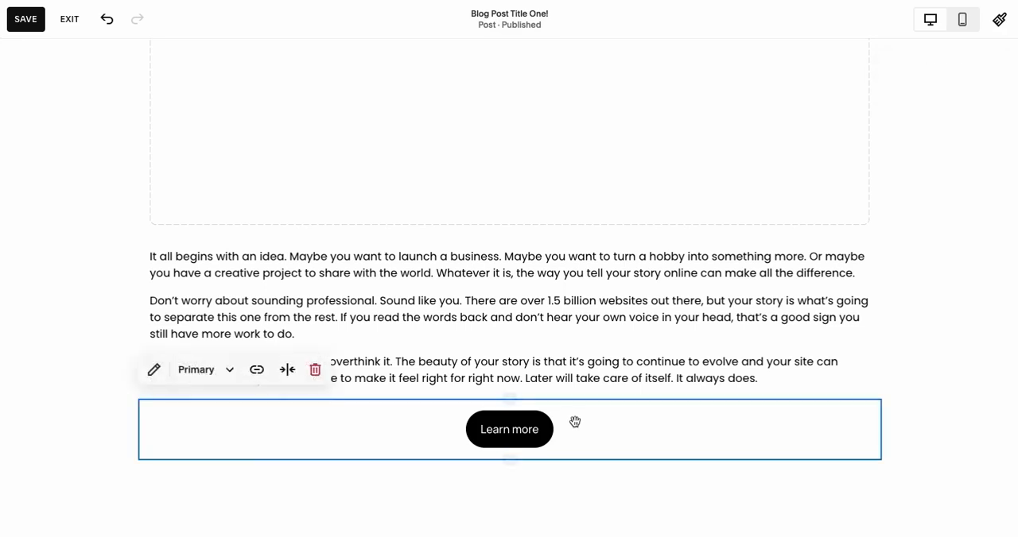
pyautogui.click(287, 369)
pyautogui.click(255, 403)
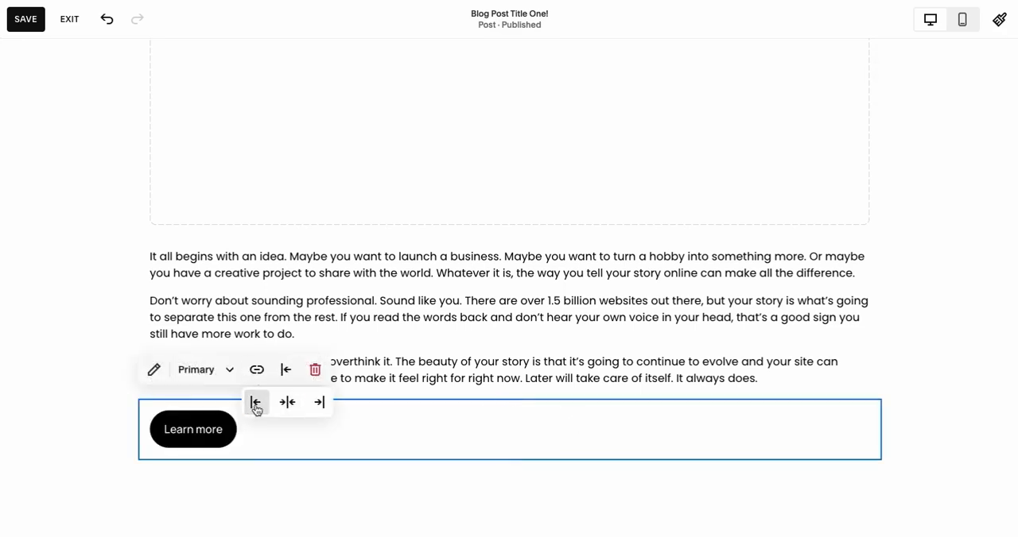
pyautogui.click(305, 491)
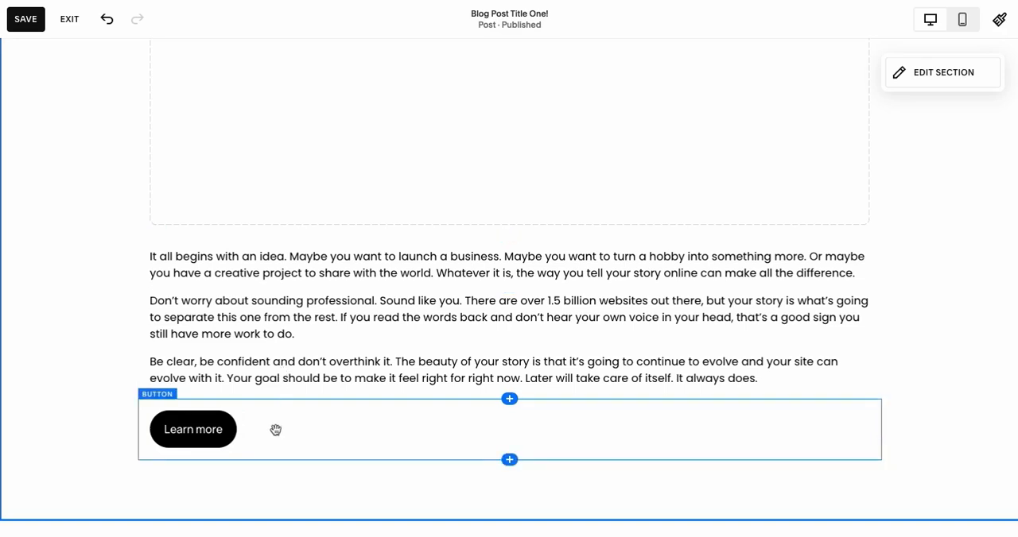
# Add a second empty image block below the Learn more button.
pyautogui.click(509, 461)
pyautogui.click(906, 302)
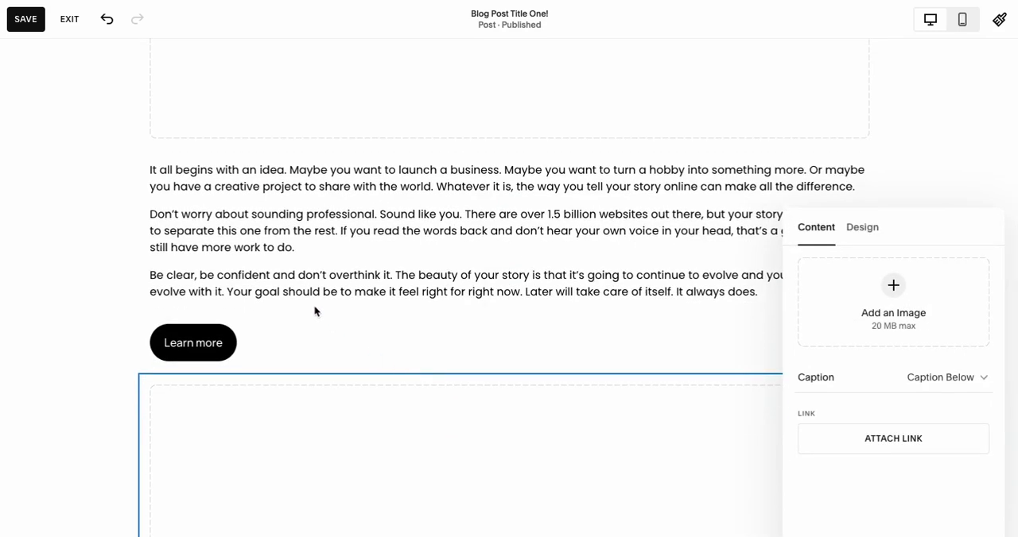
# Copy the three paragraphs above the Learn more button into a new text block below the second image placeholder.
pyautogui.click(319, 243)
pyautogui.press('super+a')
pyautogui.press('super+c')
pyautogui.scroll(-2, 302, 259)
pyautogui.click(287, 329)
pyautogui.scroll(-2, 287, 331)
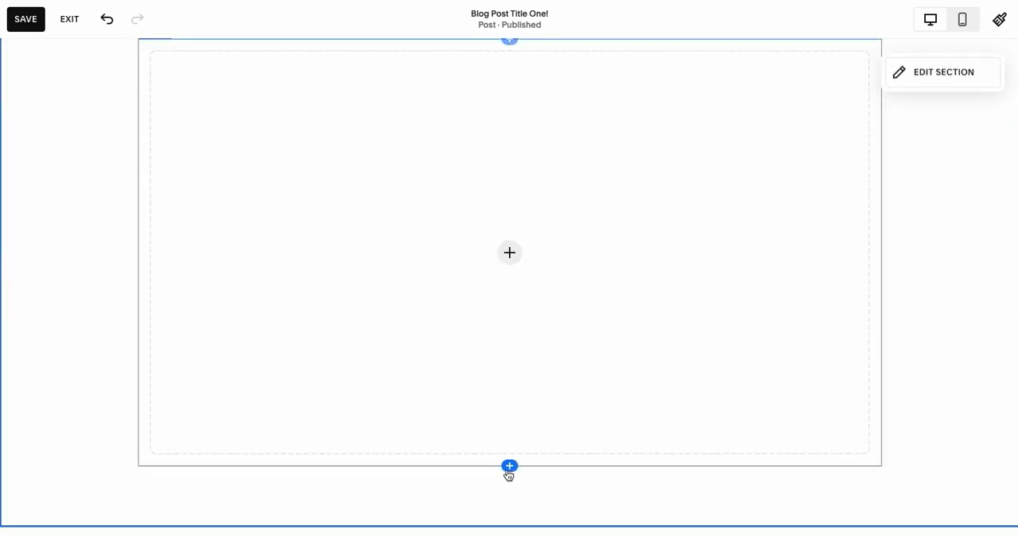
pyautogui.click(509, 466)
pyautogui.click(784, 301)
pyautogui.click(390, 485)
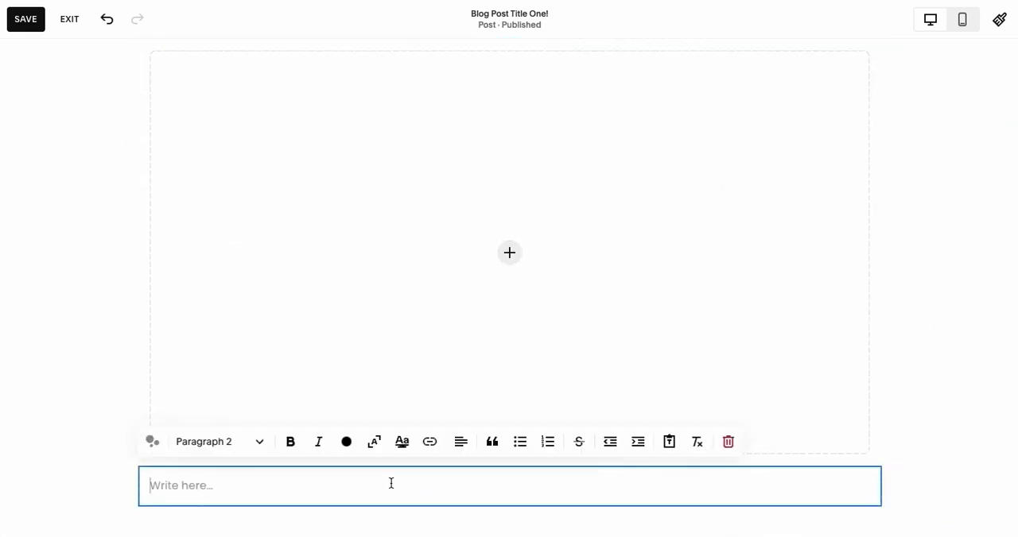
pyautogui.press('super+v')
pyautogui.click(104, 320)
# Move the second image block to the right side of the last text block to form a two-column row.
pyautogui.moveTo(501, 297); pyautogui.dragTo(885, 445)
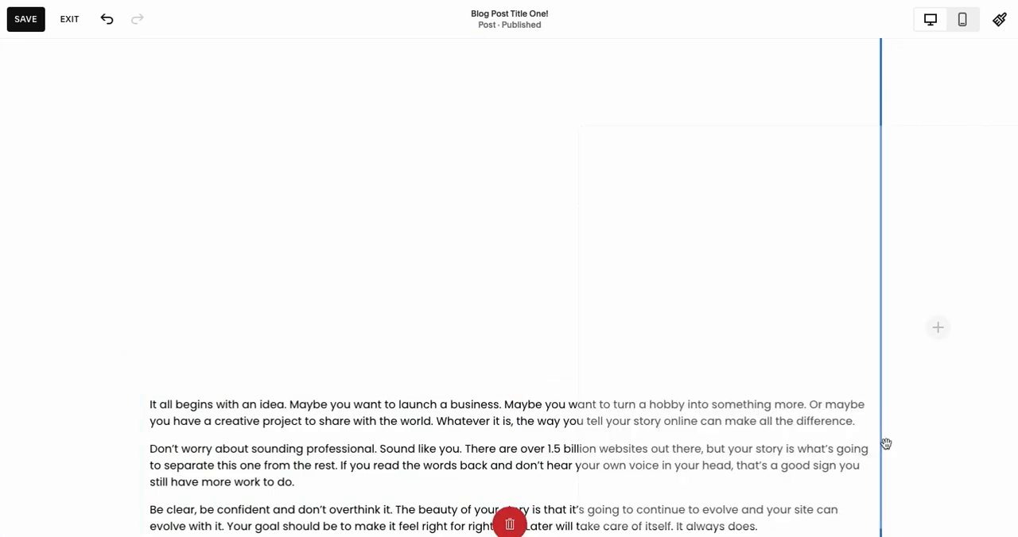
pyautogui.moveTo(886, 444)
pyautogui.mouseDown()
pyautogui.moveTo(552, 285)
pyautogui.moveTo(289, 311)
pyautogui.moveTo(790, 361)
pyautogui.moveTo(836, 411)
pyautogui.moveTo(897, 416)
pyautogui.moveTo(894, 450)
pyautogui.mouseUp()
pyautogui.moveTo(894, 450); pyautogui.dragTo(874, 438)
pyautogui.scroll(3, 516, 261)
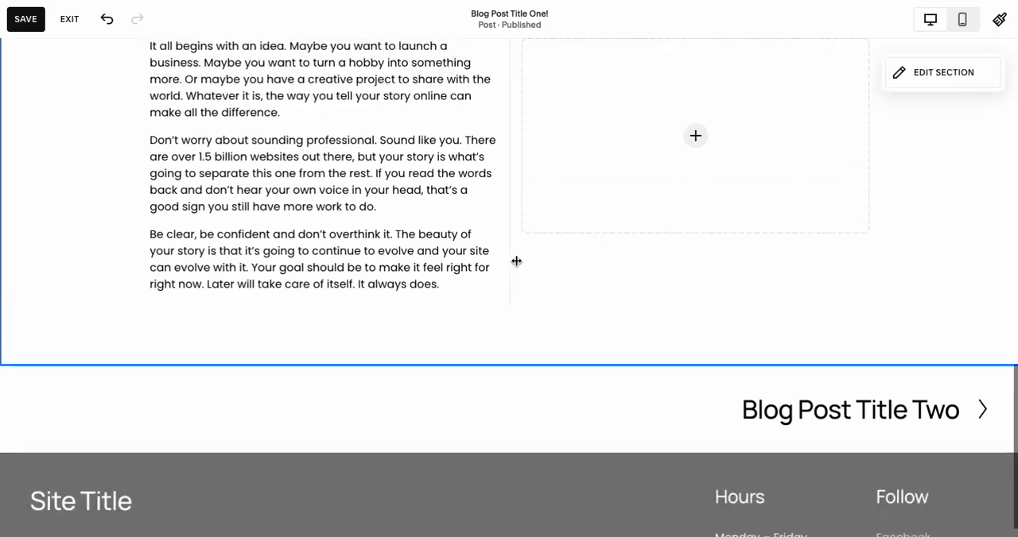
# Insert a spacer block below the Learn more button and move it between the text and image columns.
pyautogui.scroll(1, 420, 262)
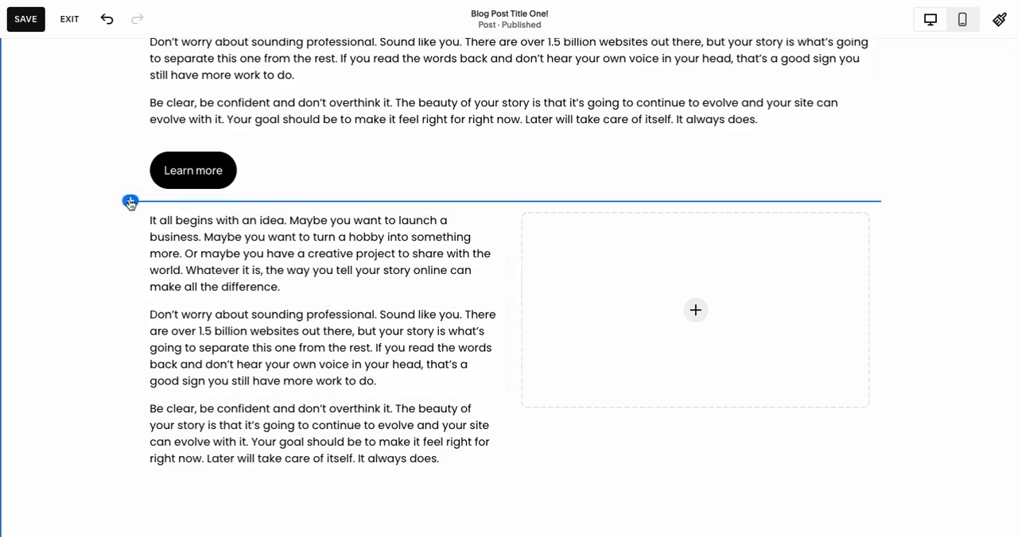
pyautogui.click(129, 202)
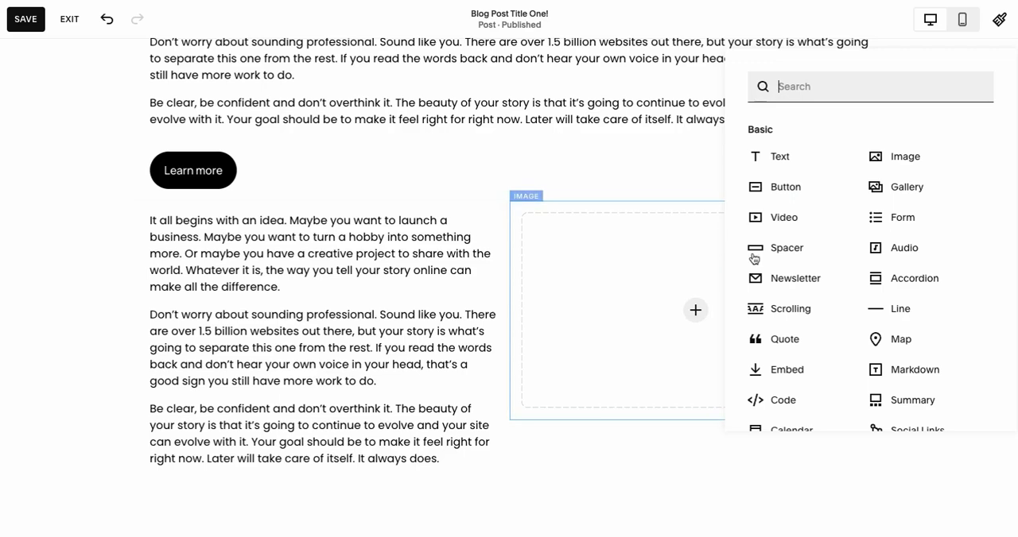
pyautogui.click(791, 247)
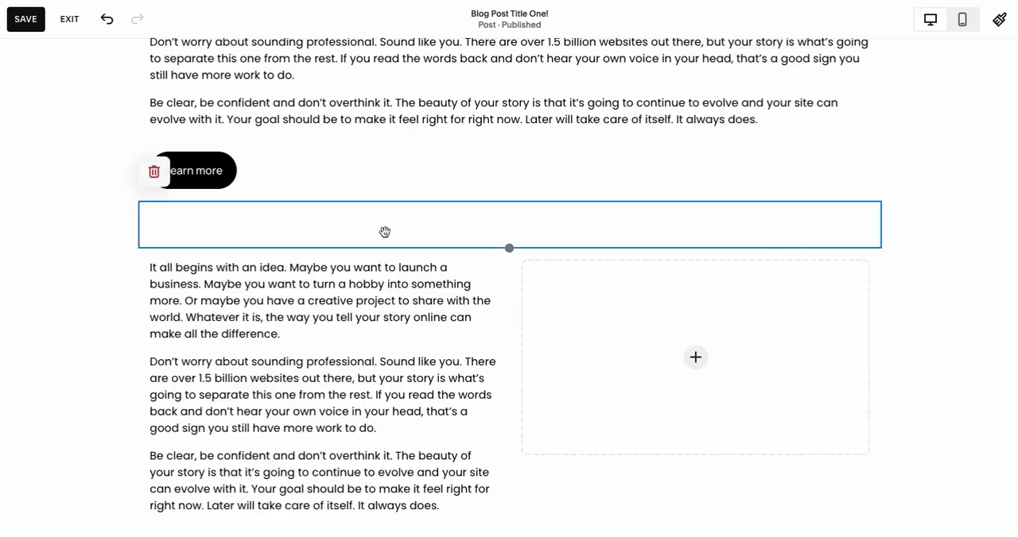
pyautogui.click(118, 308)
pyautogui.moveTo(422, 235); pyautogui.dragTo(512, 293)
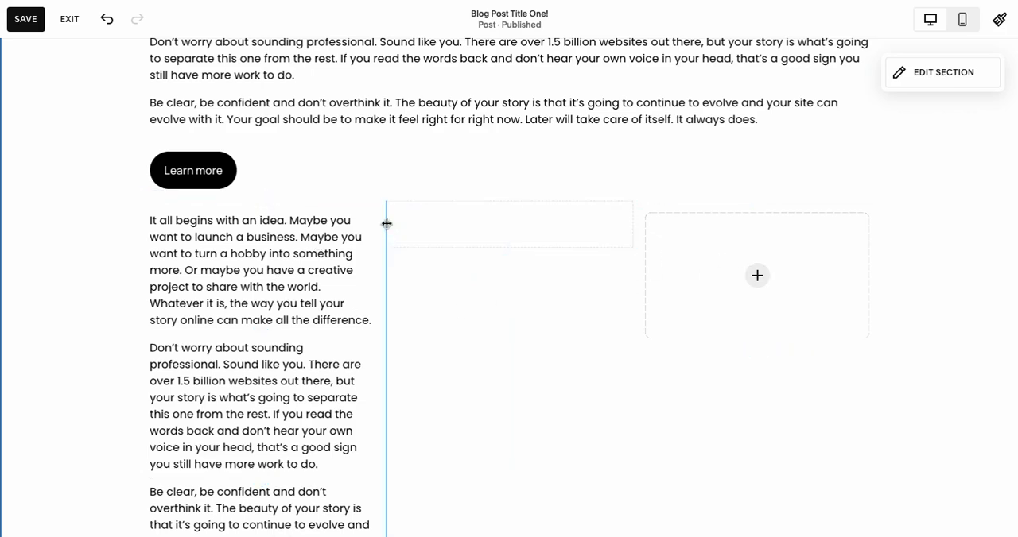
# Narrow the spacer column to a small gap and shift it so the image column becomes wider than the text column.
pyautogui.moveTo(387, 223); pyautogui.dragTo(602, 230)
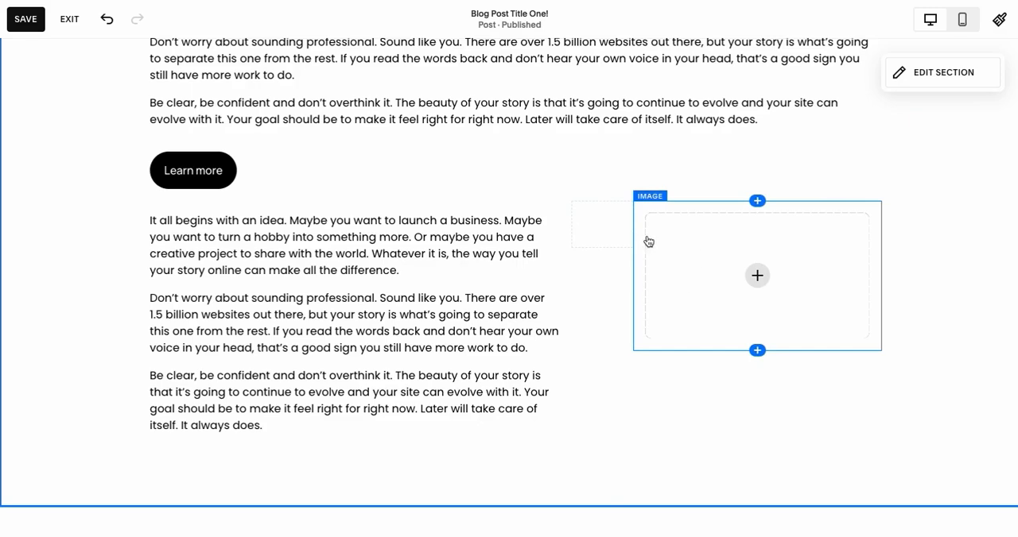
pyautogui.moveTo(571, 226); pyautogui.dragTo(482, 222)
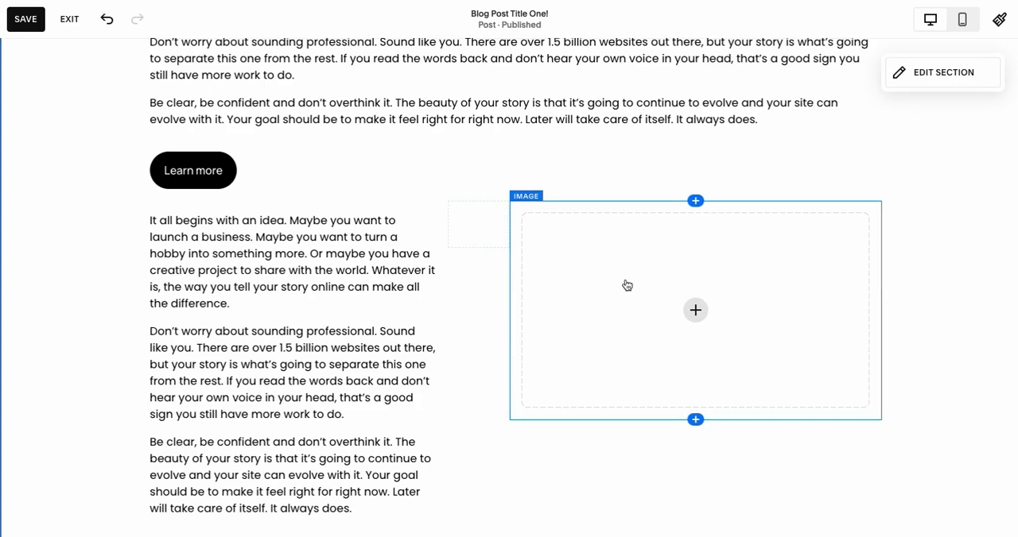
# Add another empty image block beneath the image placeholder in the right-hand column.
pyautogui.scroll(-1, 325, 269)
pyautogui.click(694, 364)
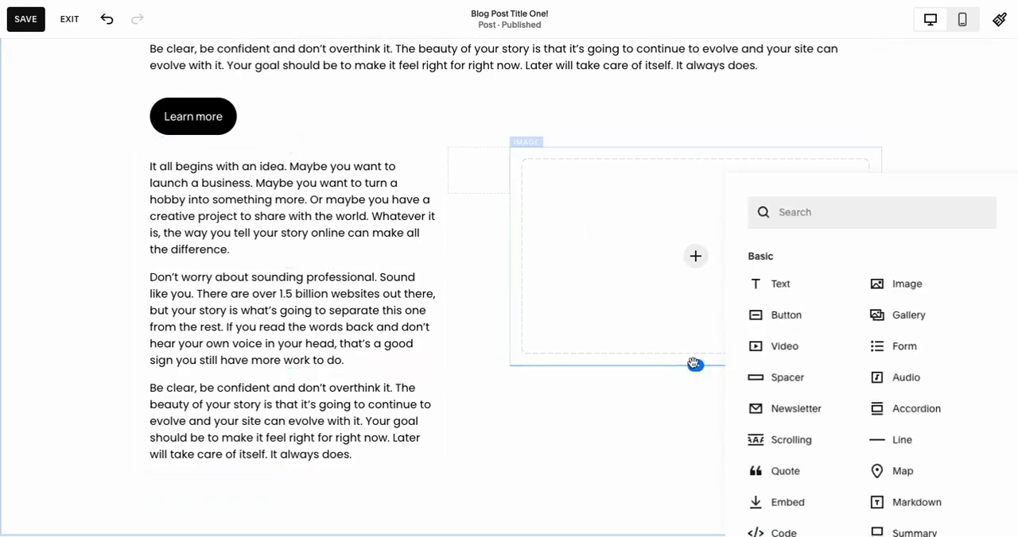
pyautogui.click(907, 288)
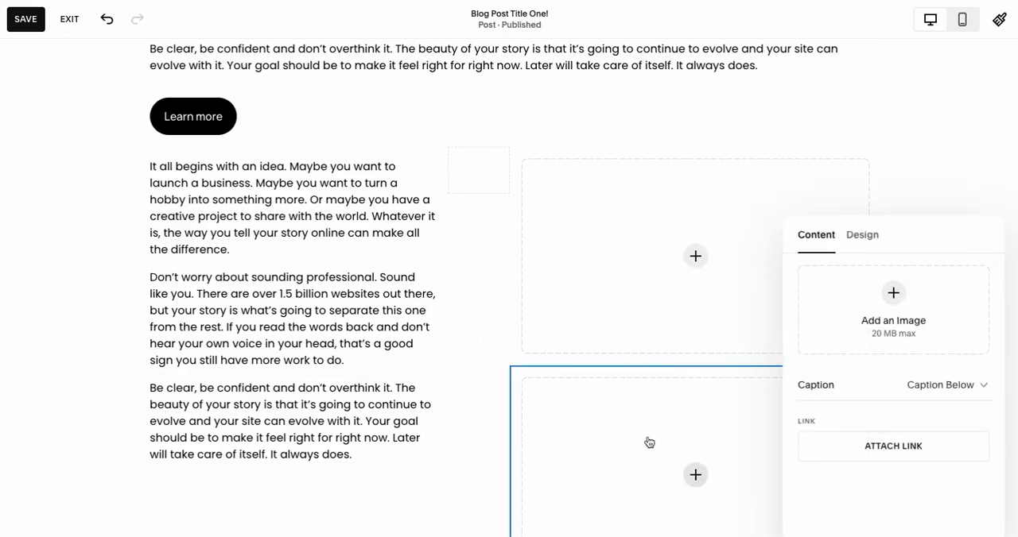
pyautogui.click(464, 276)
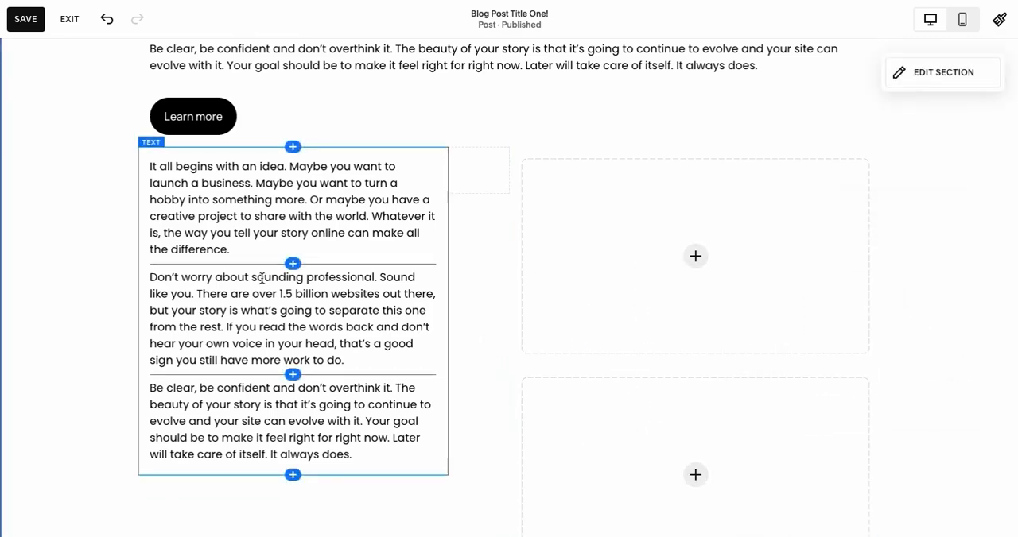
# Move the lower image block out of the right-hand column to a full-width row beneath the text and image columns.
pyautogui.scroll(-1, 598, 310)
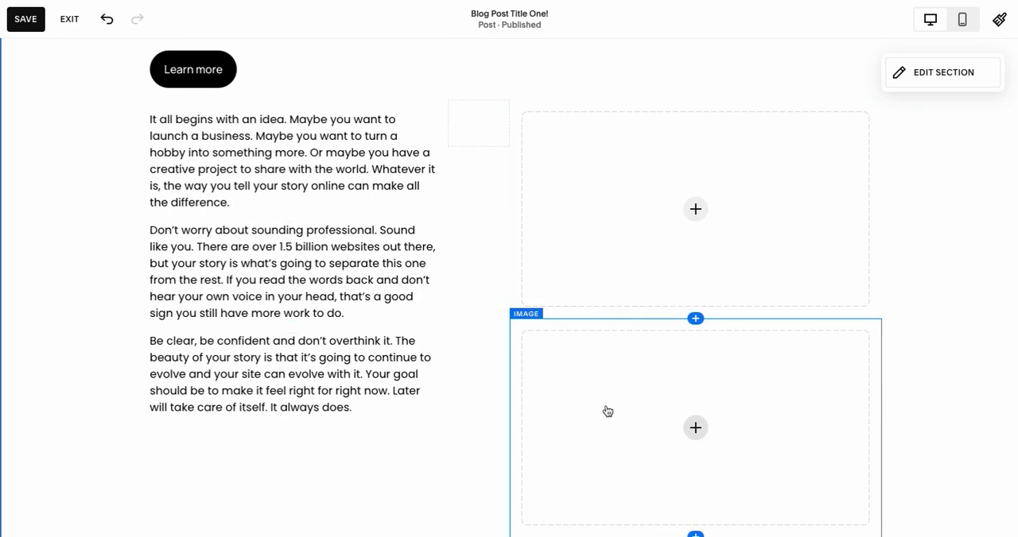
pyautogui.moveTo(588, 389); pyautogui.dragTo(311, 437)
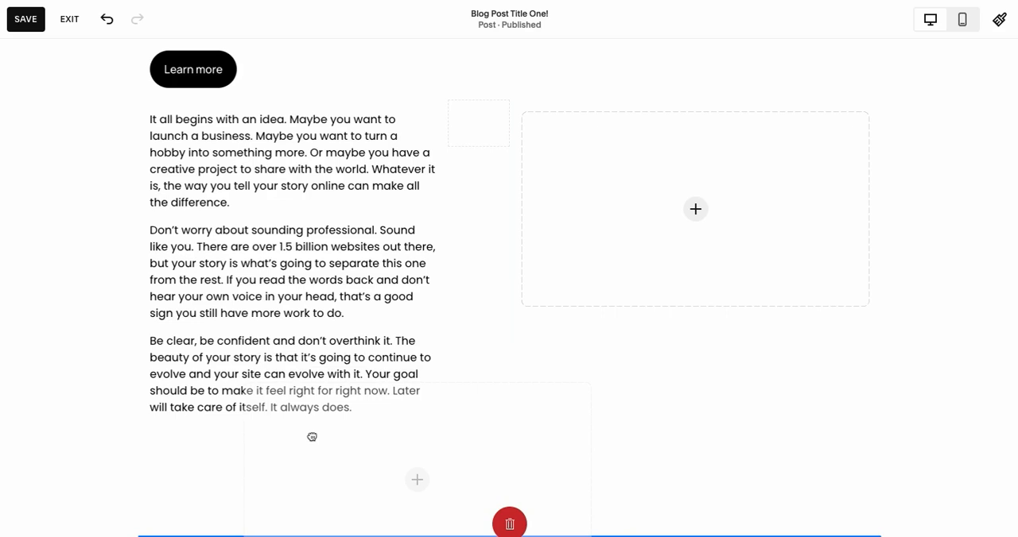
pyautogui.moveTo(312, 437); pyautogui.dragTo(311, 434)
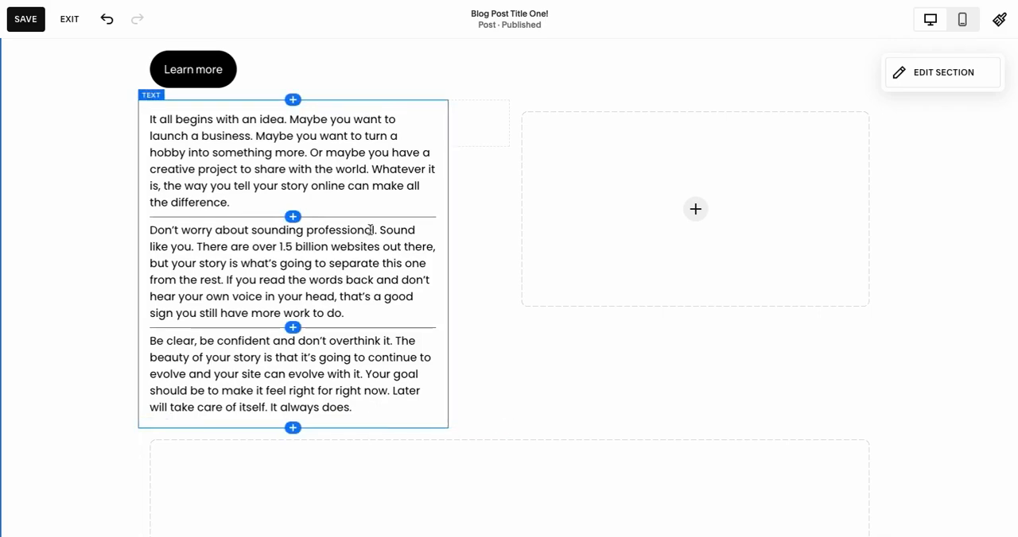
pyautogui.scroll(-2, 418, 404)
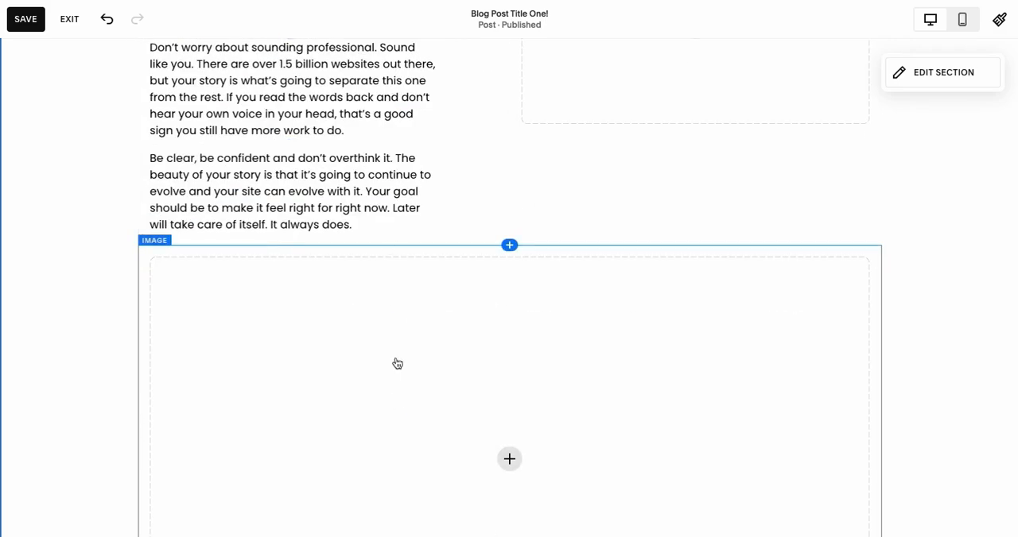
pyautogui.scroll(-4, 397, 347)
pyautogui.scroll(3, 400, 343)
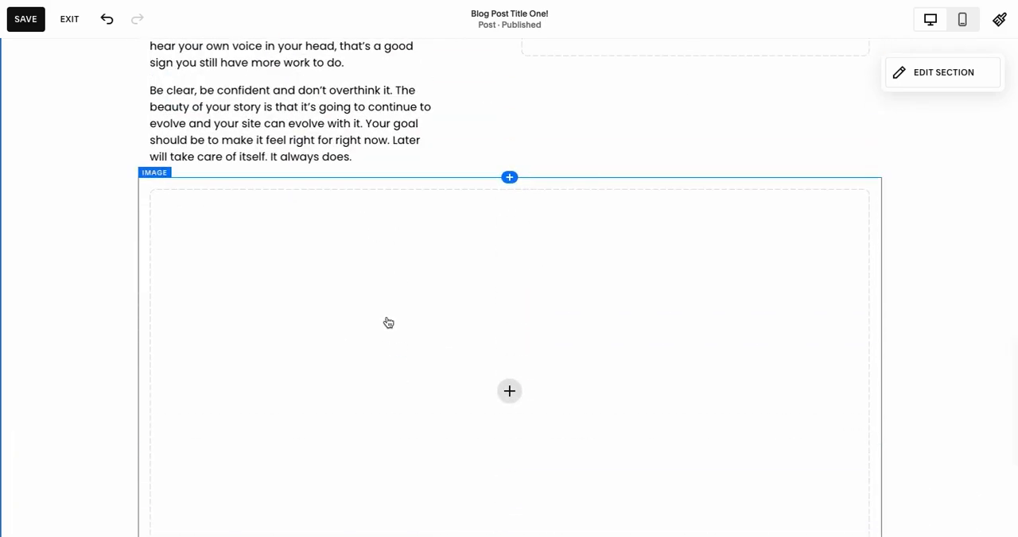
pyautogui.scroll(4, 388, 322)
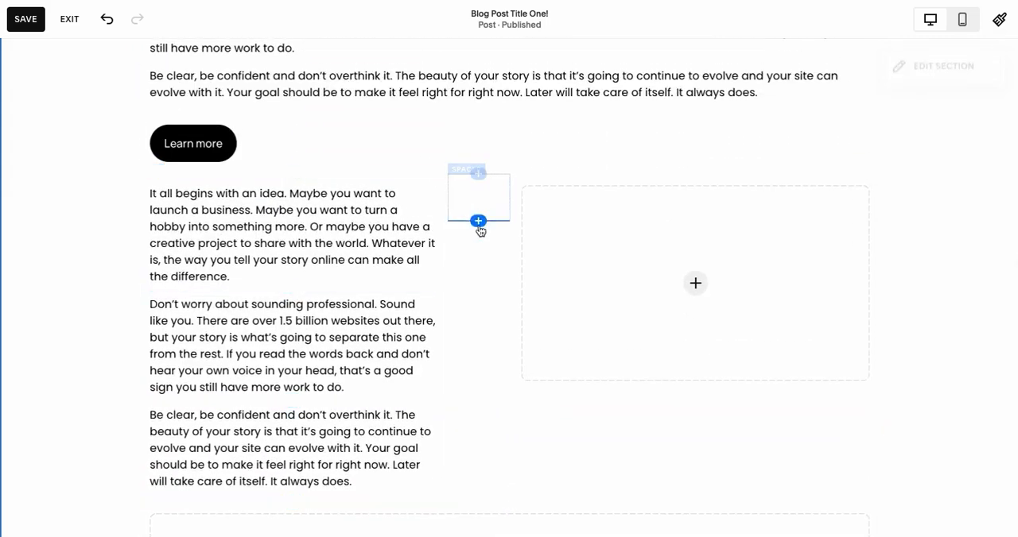
# Merge the paragraph starting "Be clear, be confident" into the paragraph before it in the text block above the Learn more button.
pyautogui.scroll(1, 353, 241)
pyautogui.scroll(1, 360, 172)
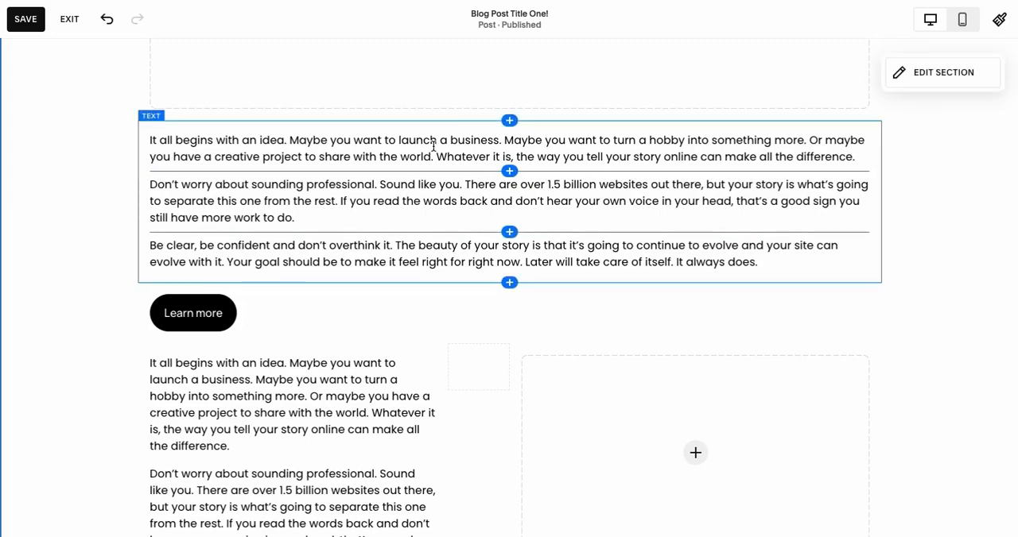
pyautogui.click(153, 245)
pyautogui.press('BackSpace')
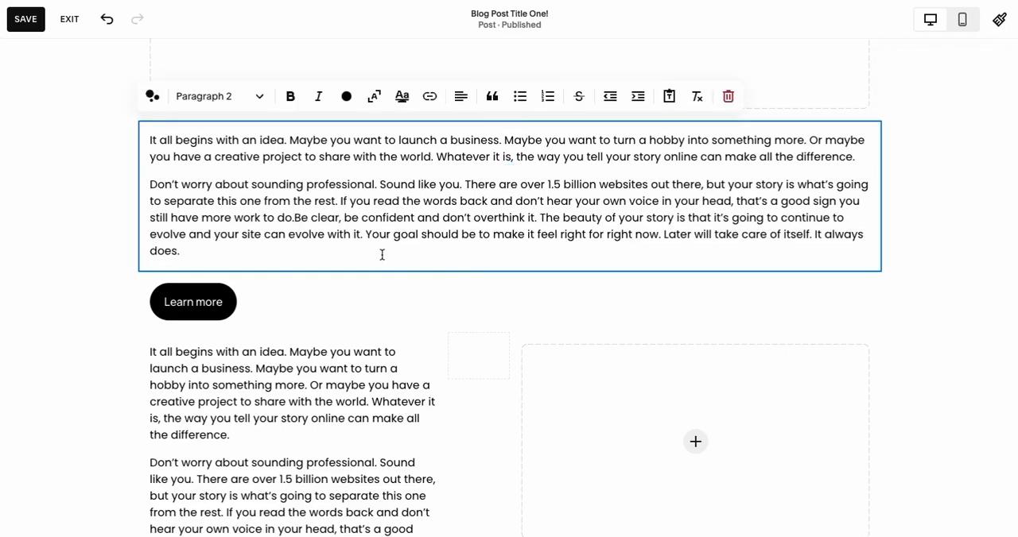
pyautogui.click(406, 323)
pyautogui.click(448, 167)
pyautogui.click(465, 313)
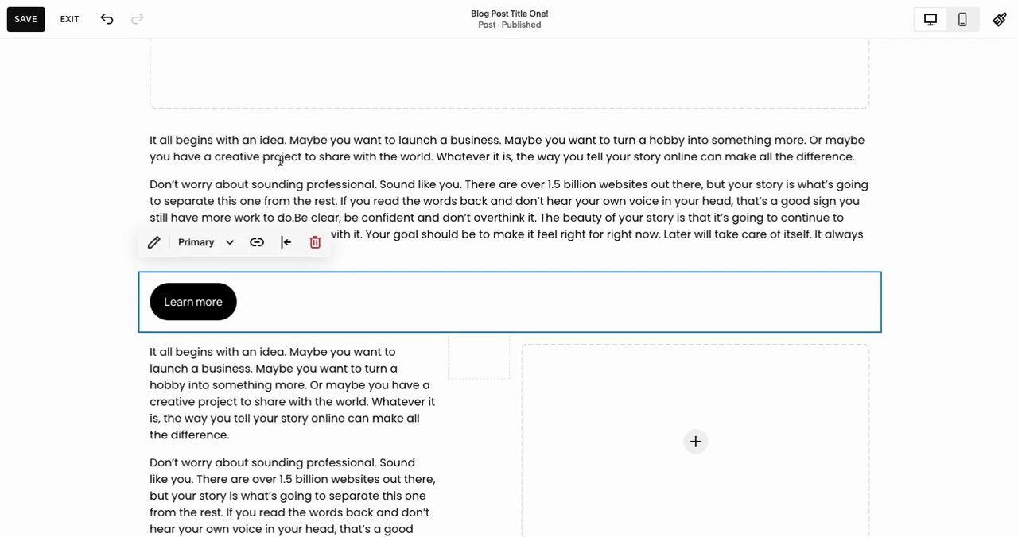
pyautogui.click(126, 167)
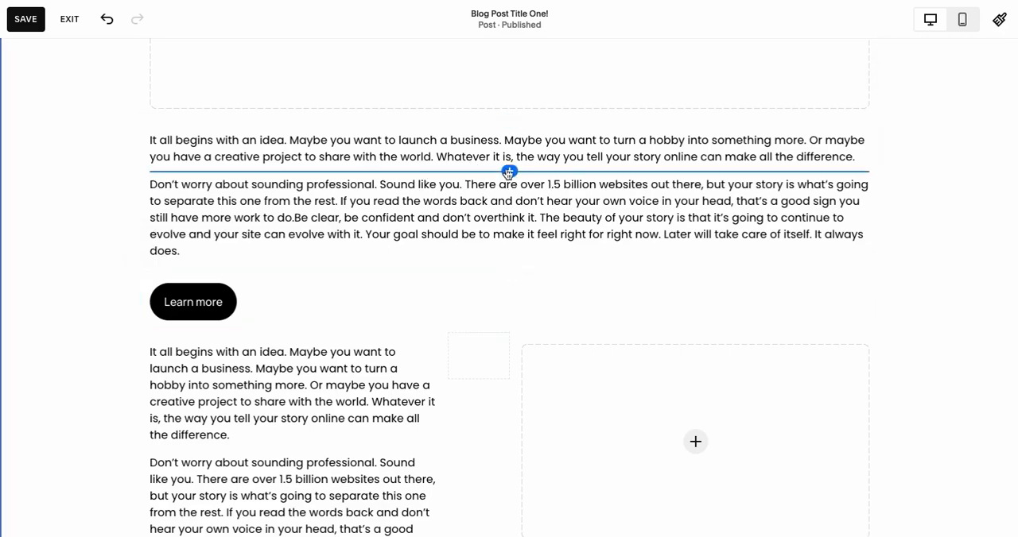
# Split the merged paragraph before "If you read the words back" so that sentence starts a new paragraph.
pyautogui.click(352, 200)
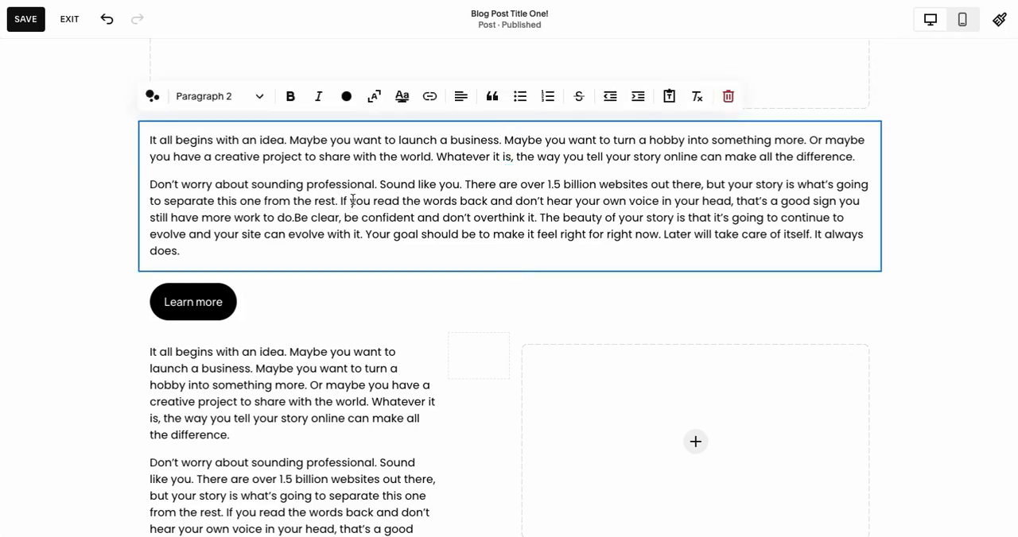
pyautogui.press('Return')
pyautogui.click(109, 251)
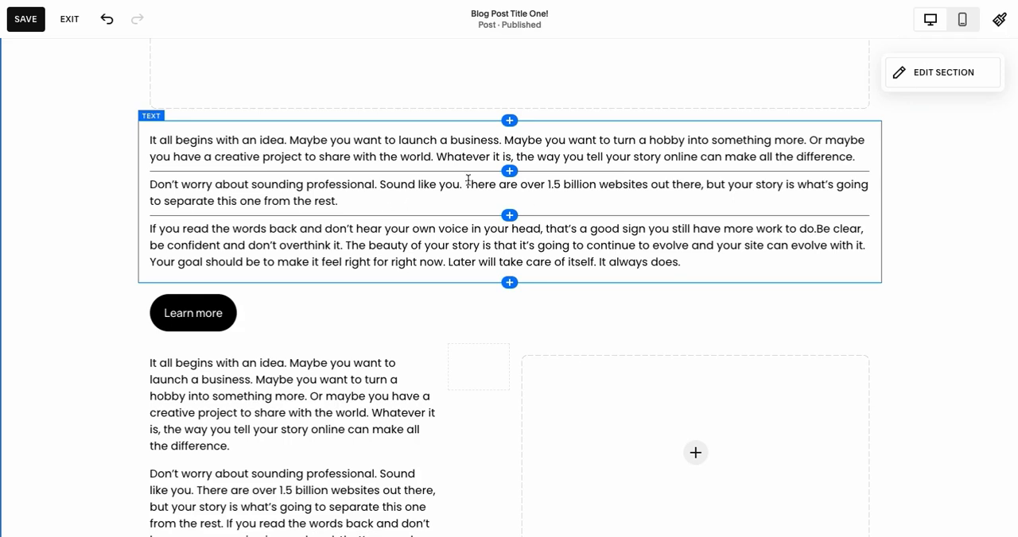
# Try the Wide content width on the blog post section and set it back to Medium.
pyautogui.click(938, 72)
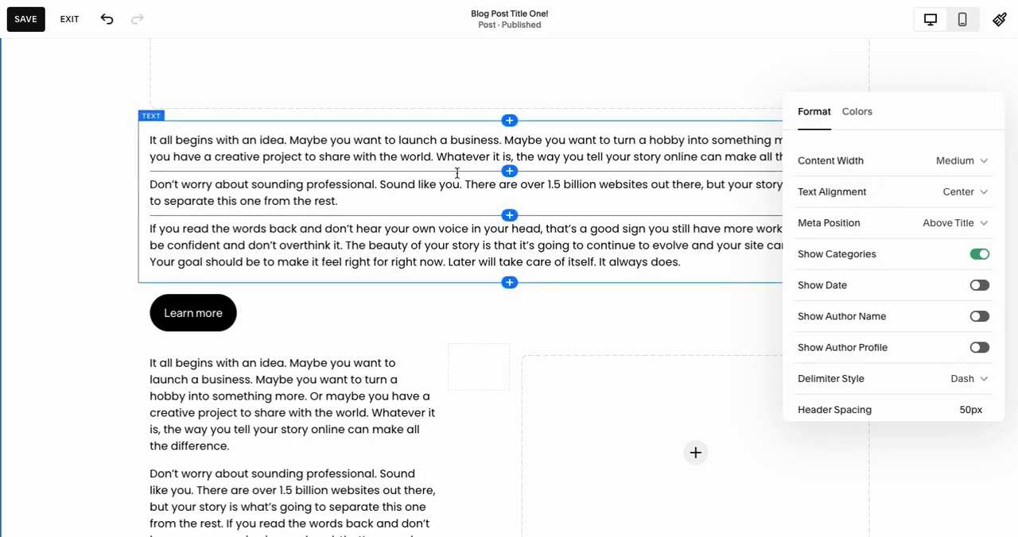
pyautogui.click(890, 166)
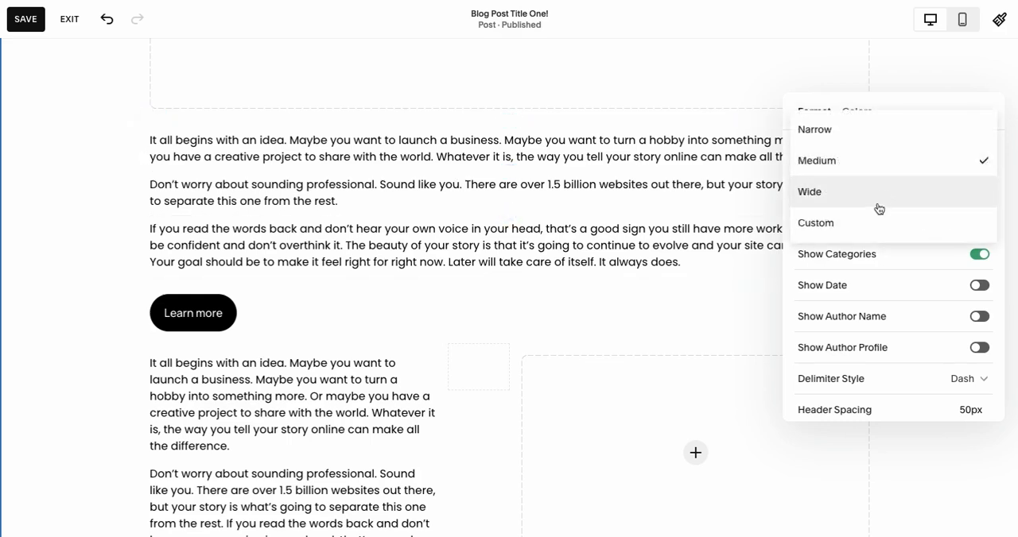
pyautogui.click(877, 197)
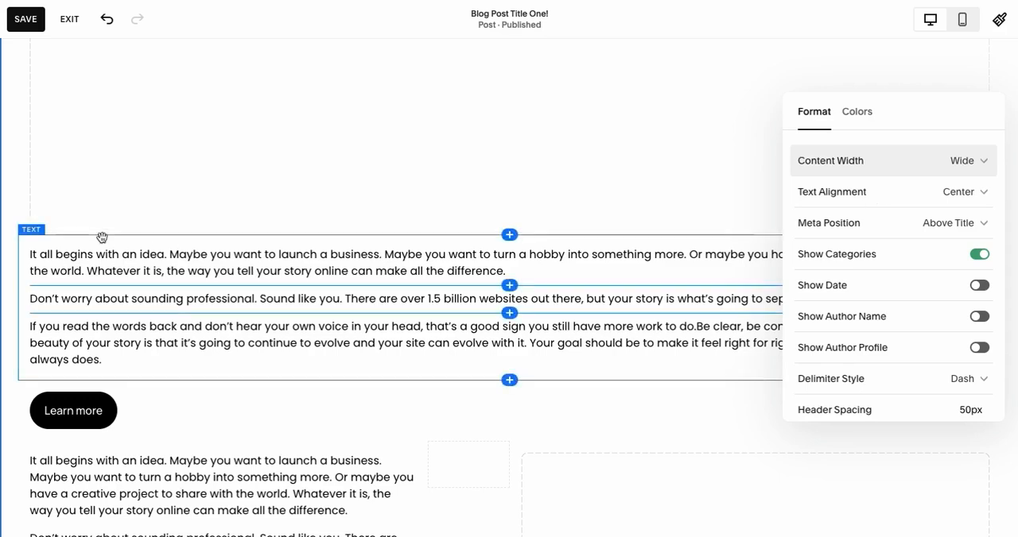
pyautogui.click(890, 163)
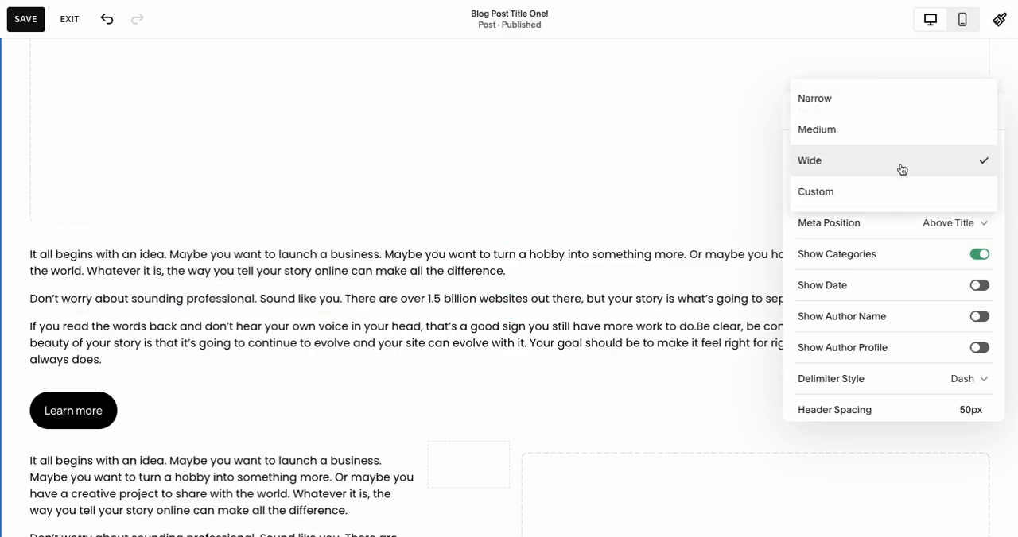
pyautogui.click(888, 131)
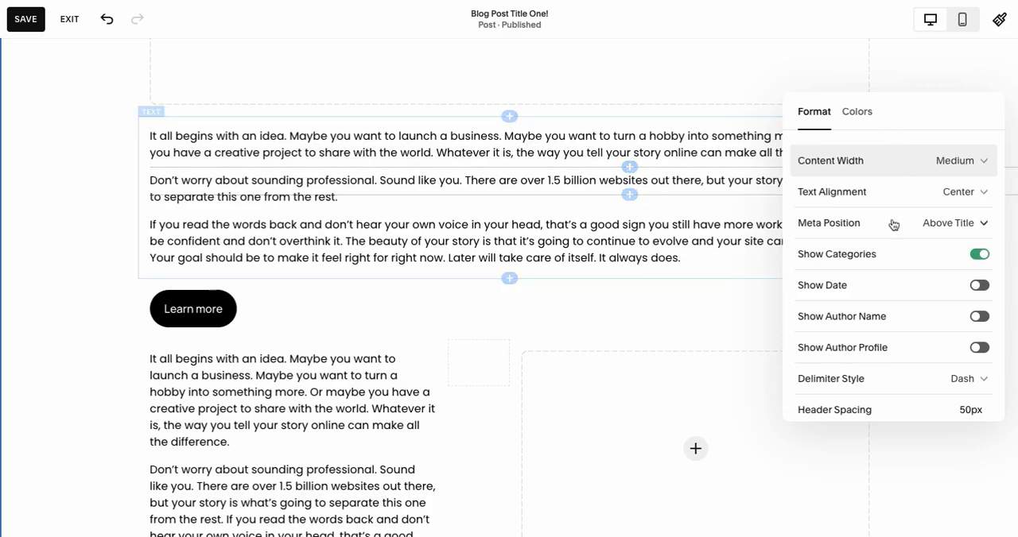
# Set the blog post's text alignment to Left and turn on the display of the post date.
pyautogui.scroll(8, 399, 220)
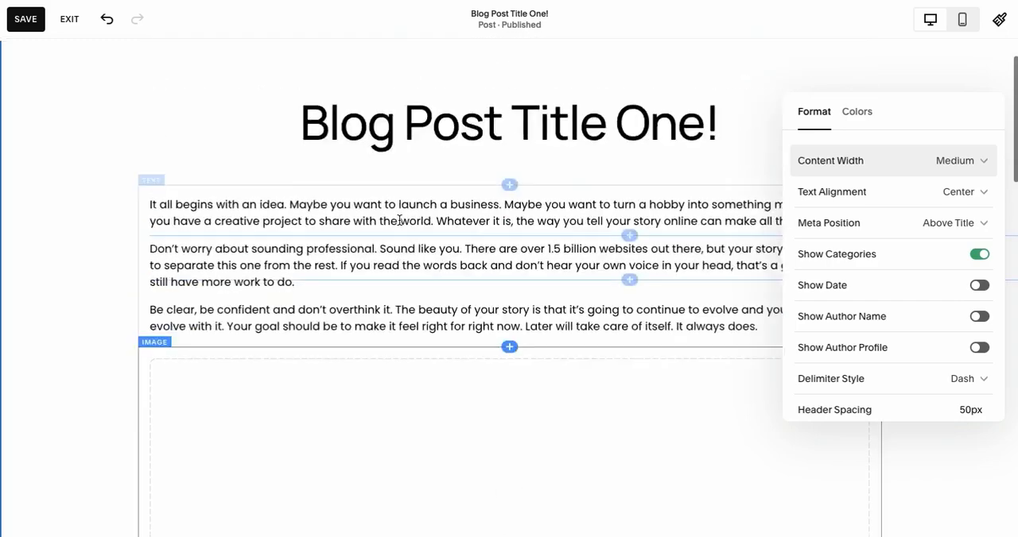
pyautogui.click(920, 215)
pyautogui.click(846, 187)
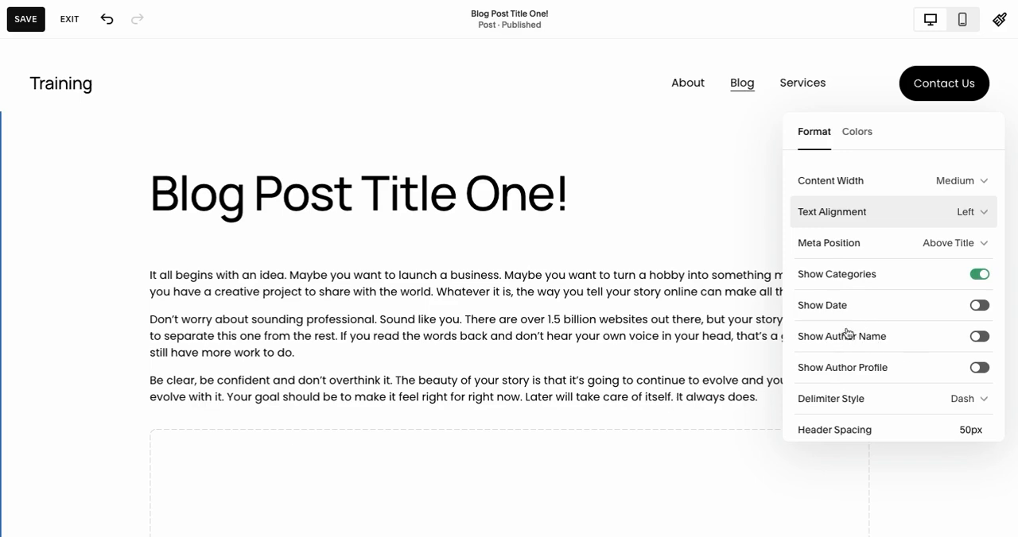
pyautogui.scroll(-1, 848, 333)
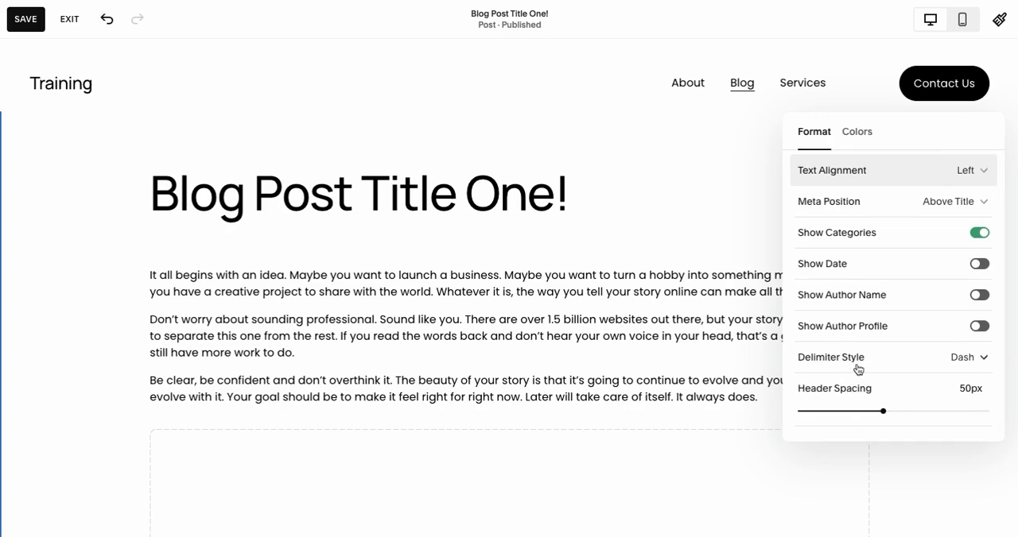
pyautogui.scroll(1, 857, 369)
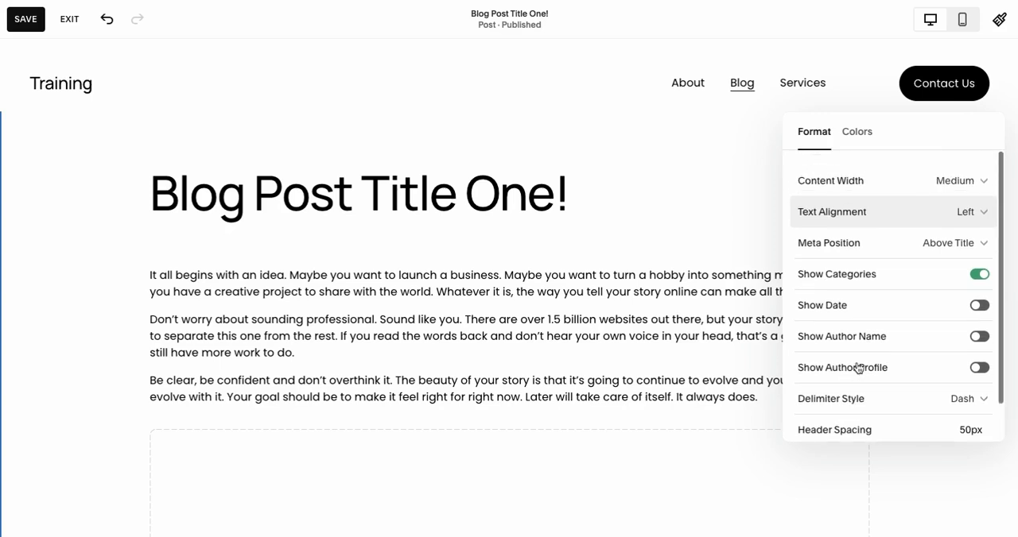
pyautogui.click(976, 307)
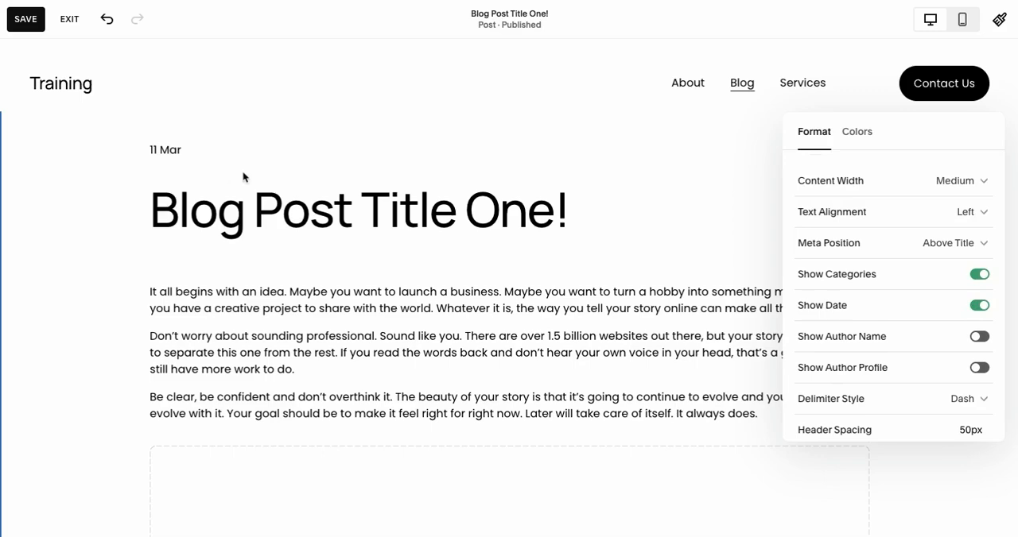
pyautogui.scroll(-1, 861, 236)
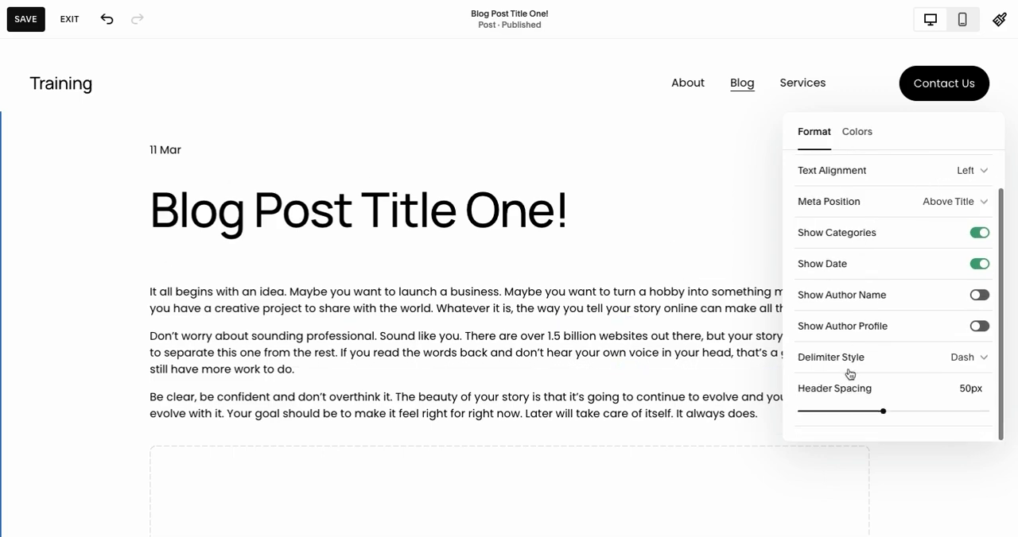
# Try the Light 1 color theme on the blog post section and look through the other themes.
pyautogui.click(855, 135)
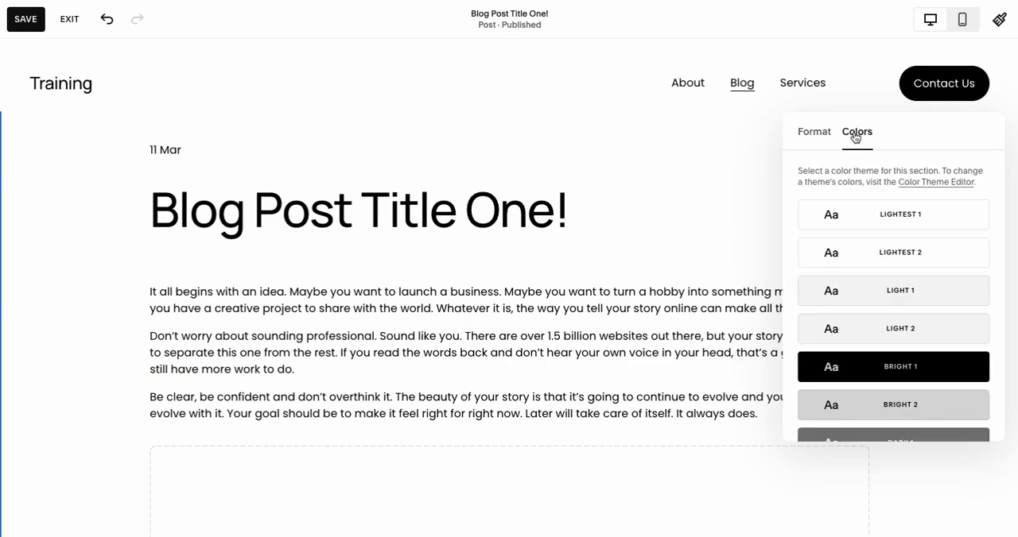
pyautogui.click(935, 292)
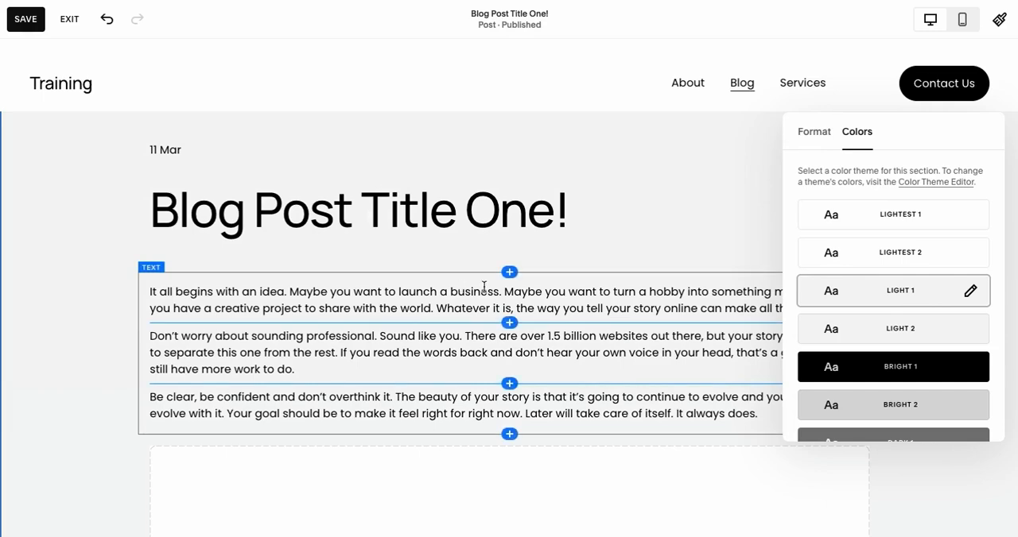
pyautogui.scroll(-3, 942, 368)
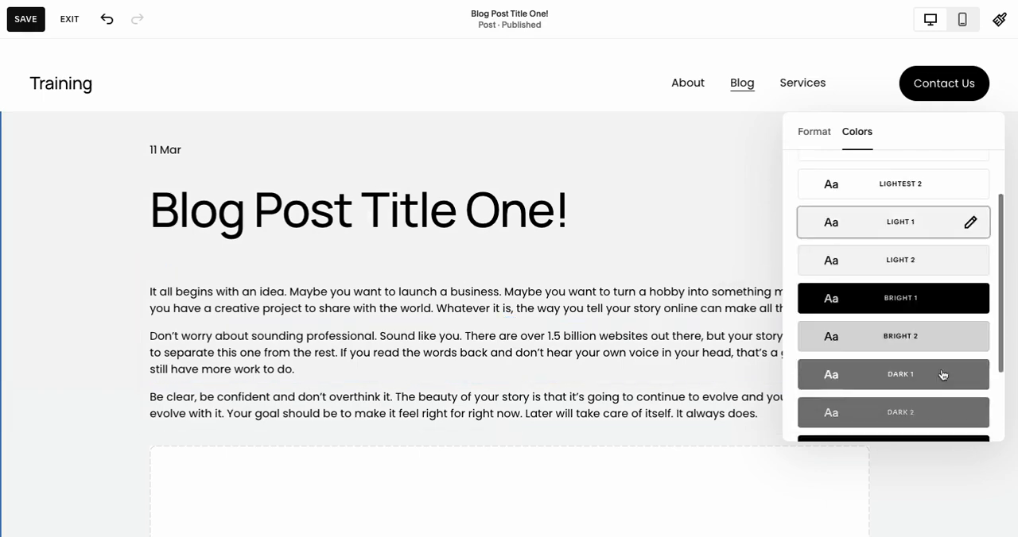
pyautogui.scroll(3, 937, 227)
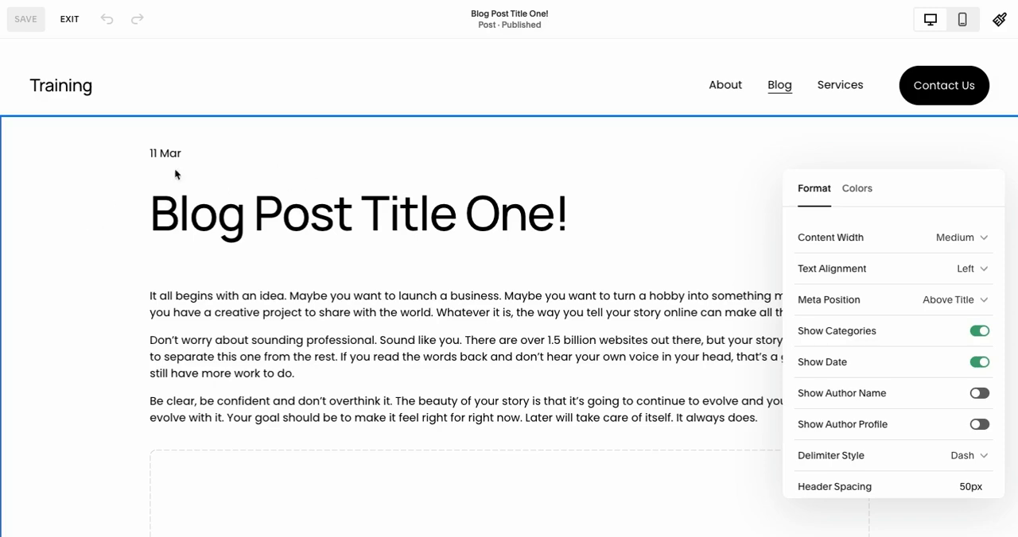
# Exit the post editor and review the featured image and excerpt in the settings of Blog Post Title One!
pyautogui.click(69, 21)
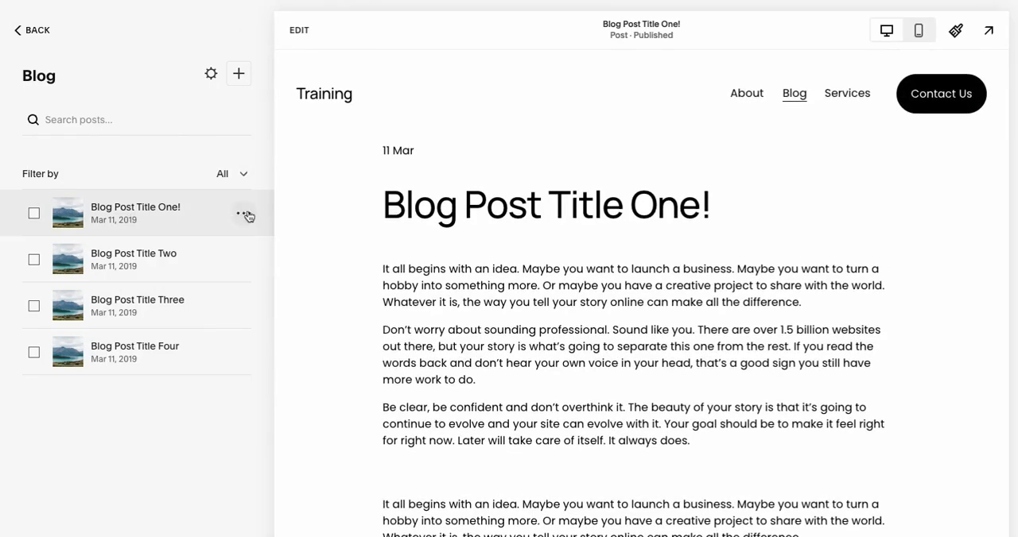
pyautogui.click(245, 216)
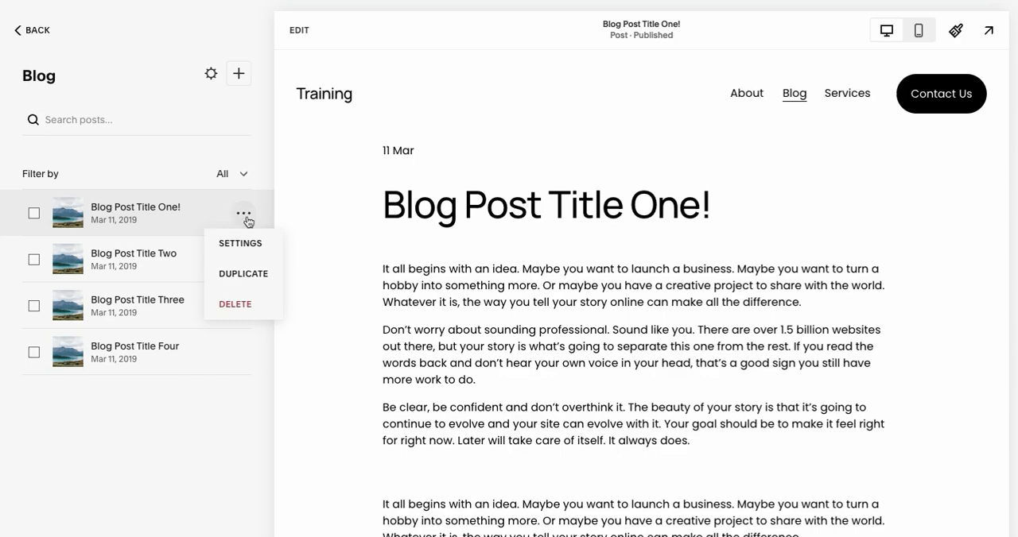
pyautogui.click(247, 243)
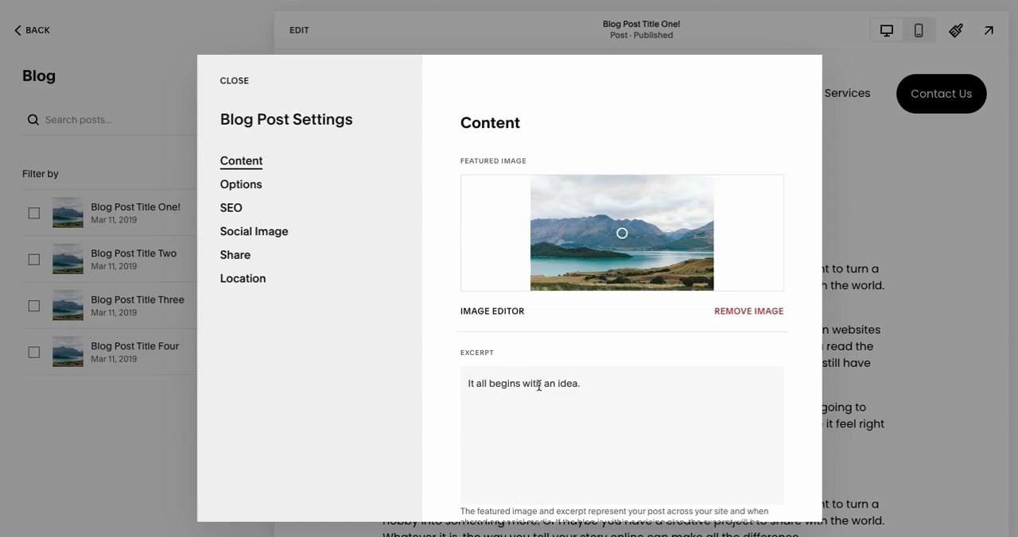
pyautogui.click(235, 81)
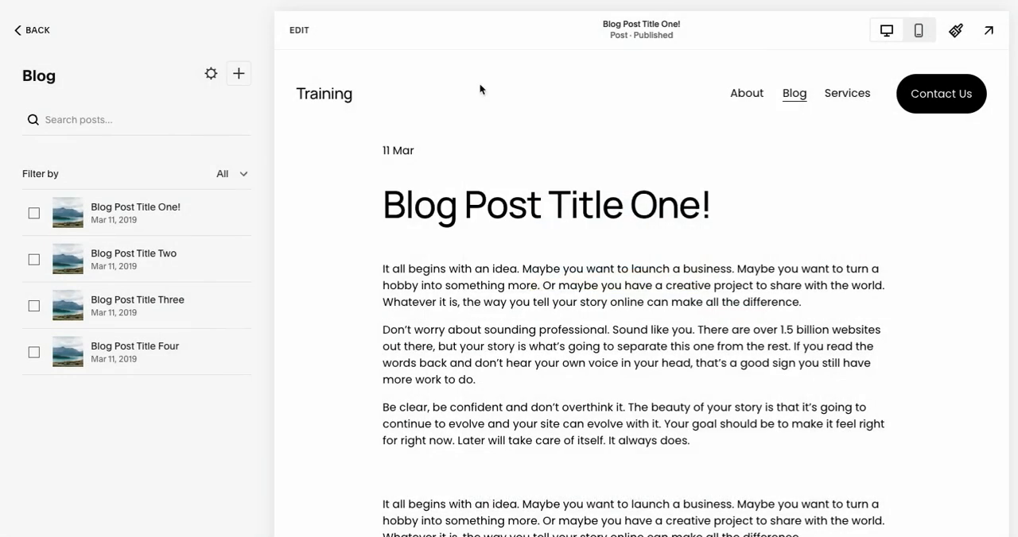
# Go to the main Blog page, start editing it and open the section settings of the post grid.
pyautogui.click(793, 96)
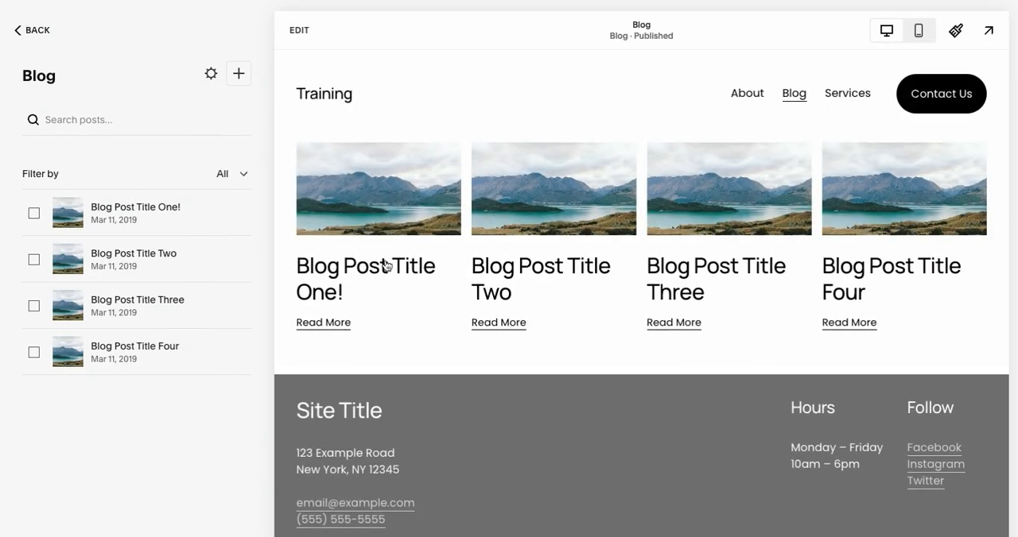
pyautogui.click(298, 30)
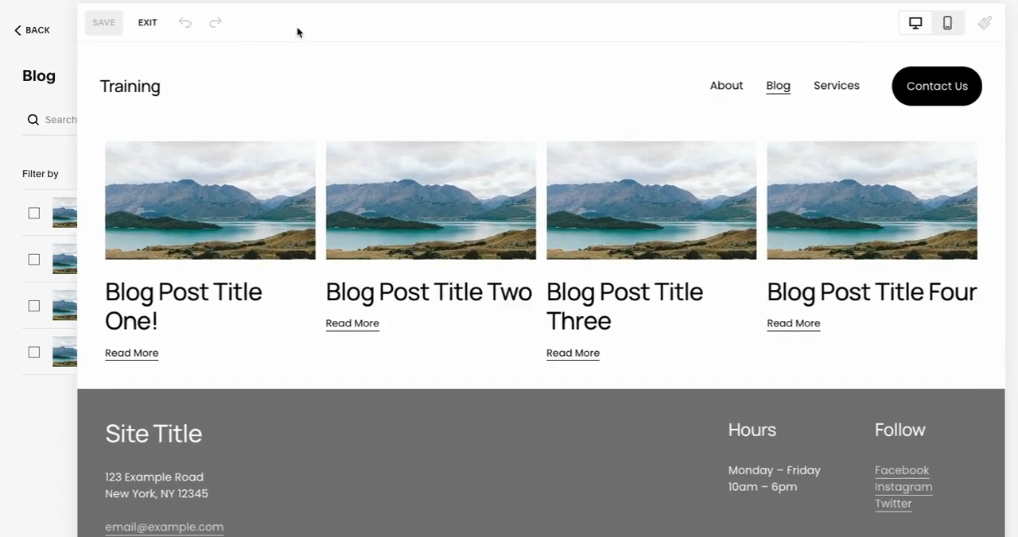
pyautogui.moveTo(345, 280)
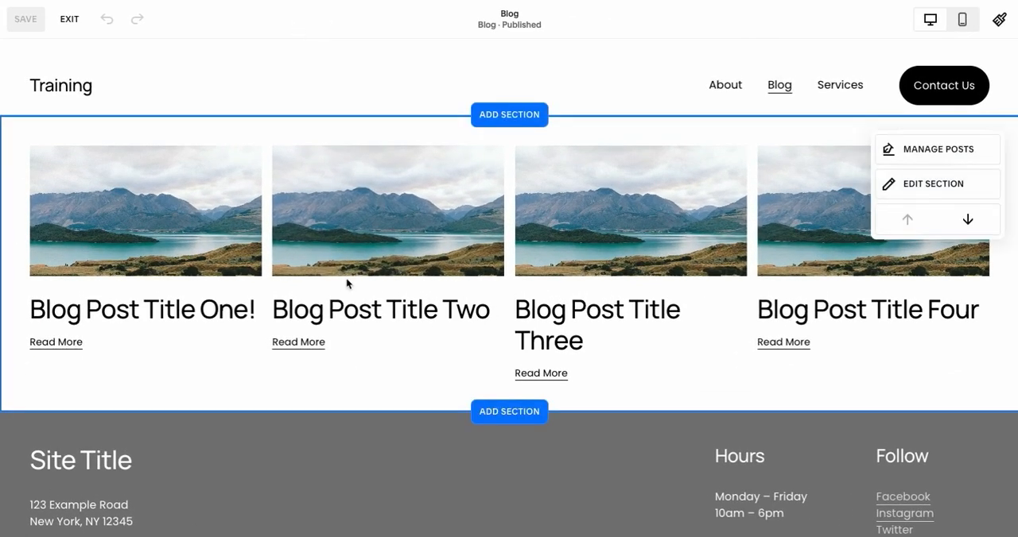
pyautogui.click(944, 190)
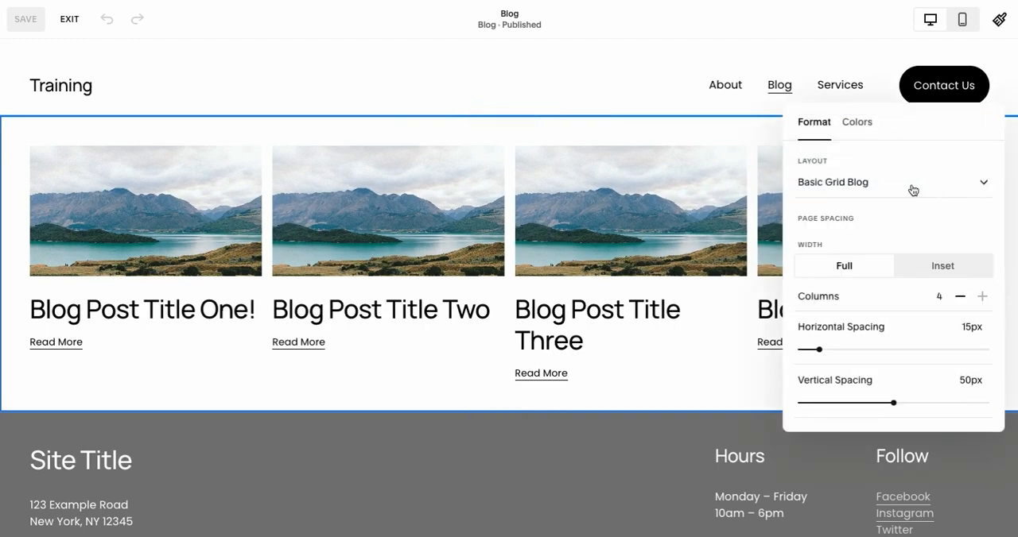
# Show the excerpt for the posts in the Blog page's grid section, save the page and exit the editor.
pyautogui.scroll(-5, 892, 208)
pyautogui.scroll(-3, 893, 214)
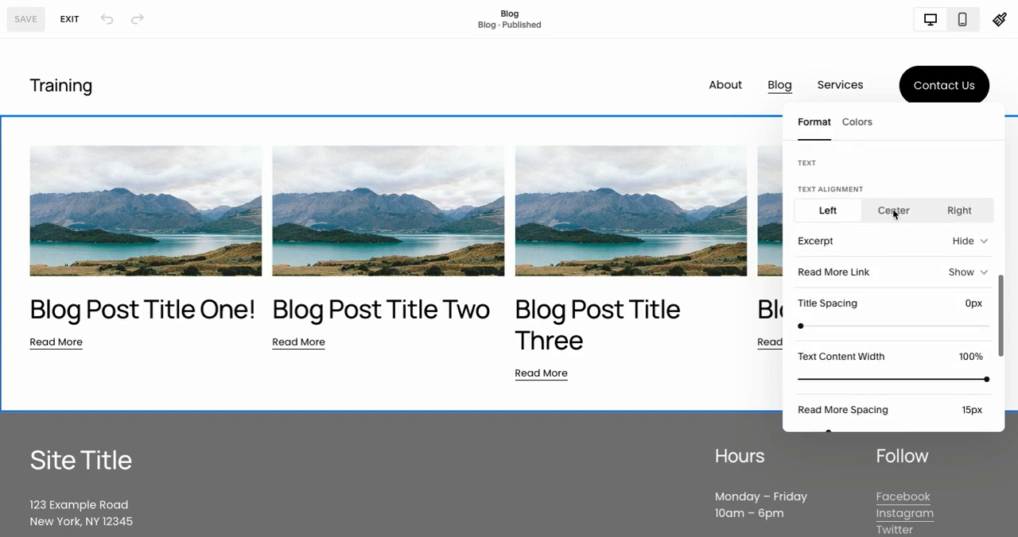
pyautogui.click(882, 240)
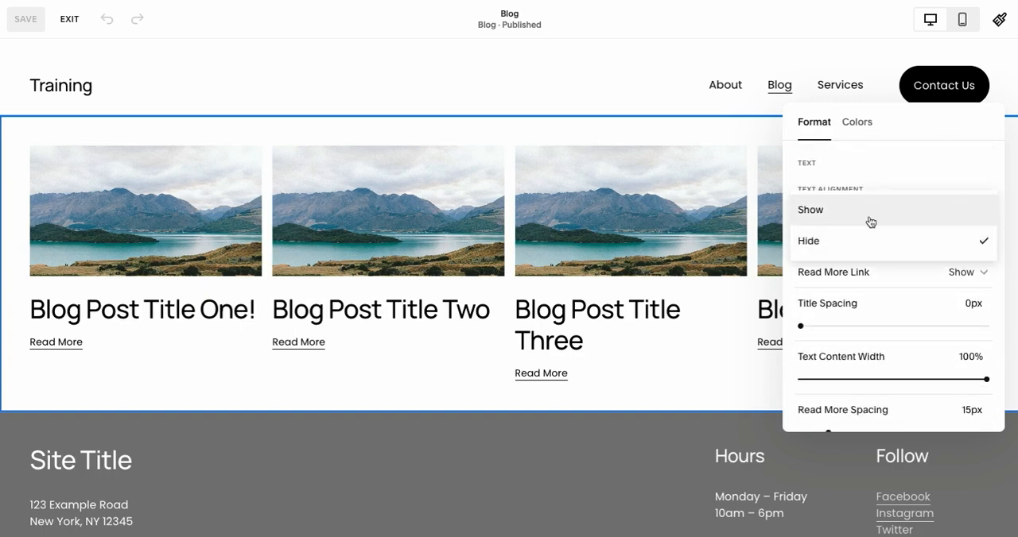
pyautogui.click(873, 222)
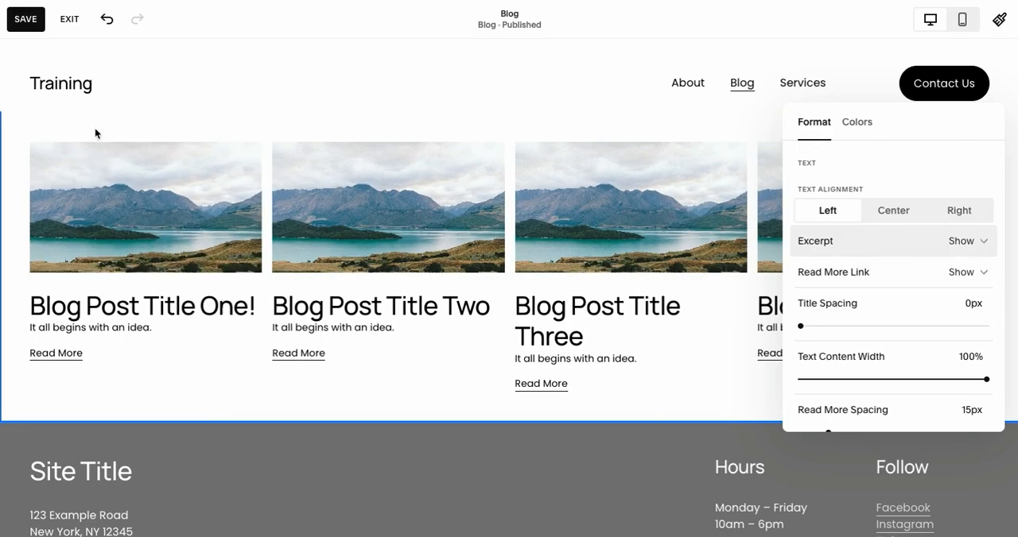
pyautogui.click(25, 20)
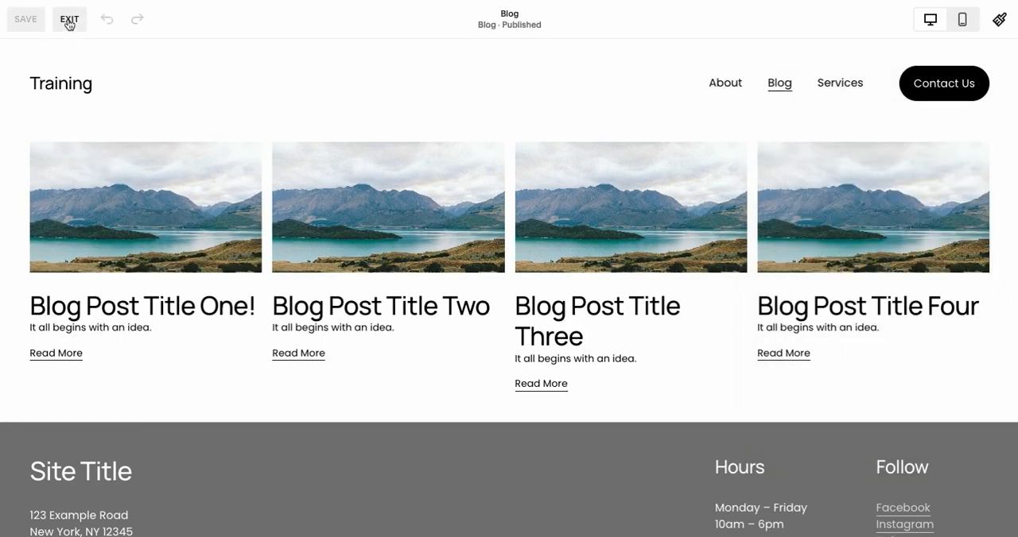
pyautogui.click(69, 19)
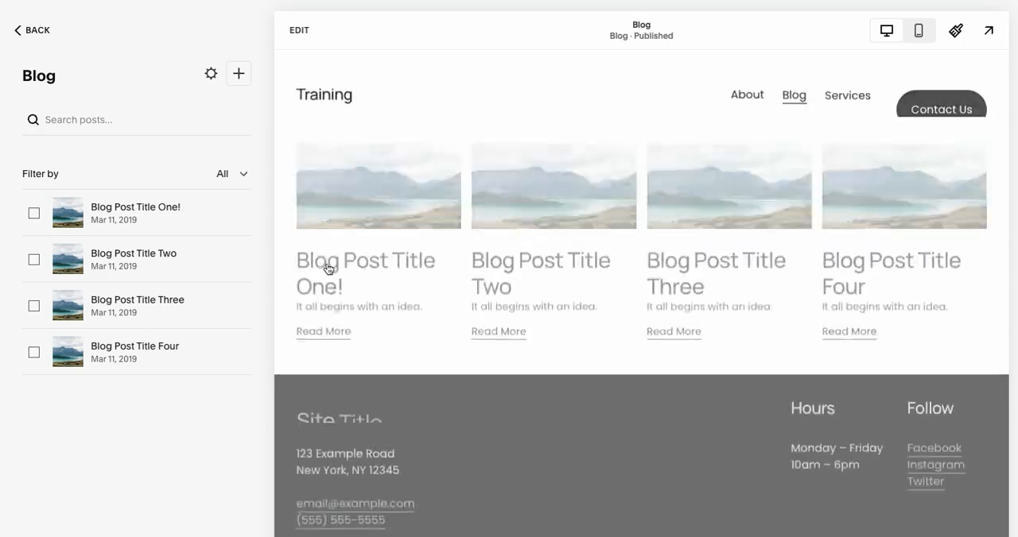
# Review the featured image, excerpt and post URL in the settings of Blog Post Title One!, and close them.
pyautogui.click(243, 213)
pyautogui.click(236, 241)
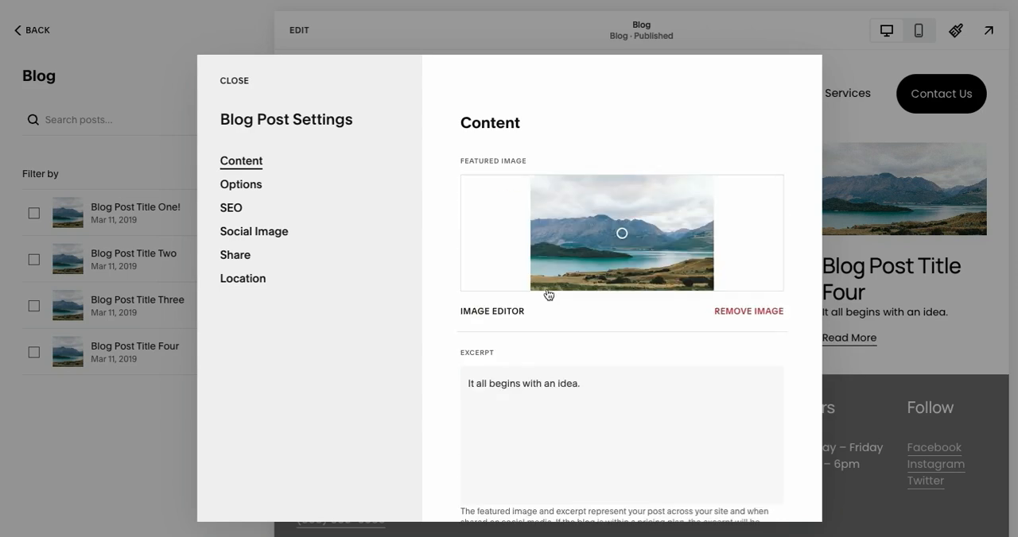
pyautogui.scroll(-3, 442, 316)
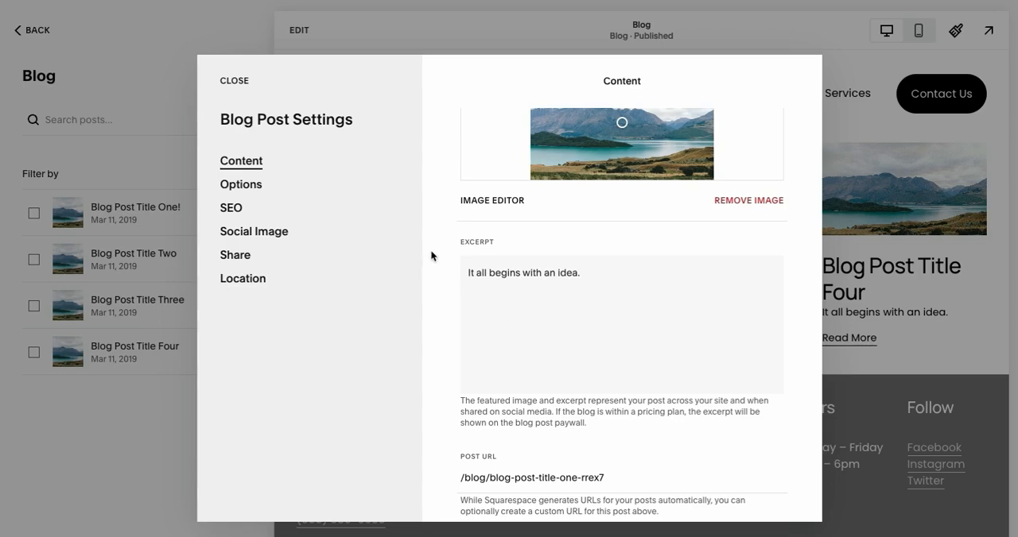
pyautogui.click(235, 81)
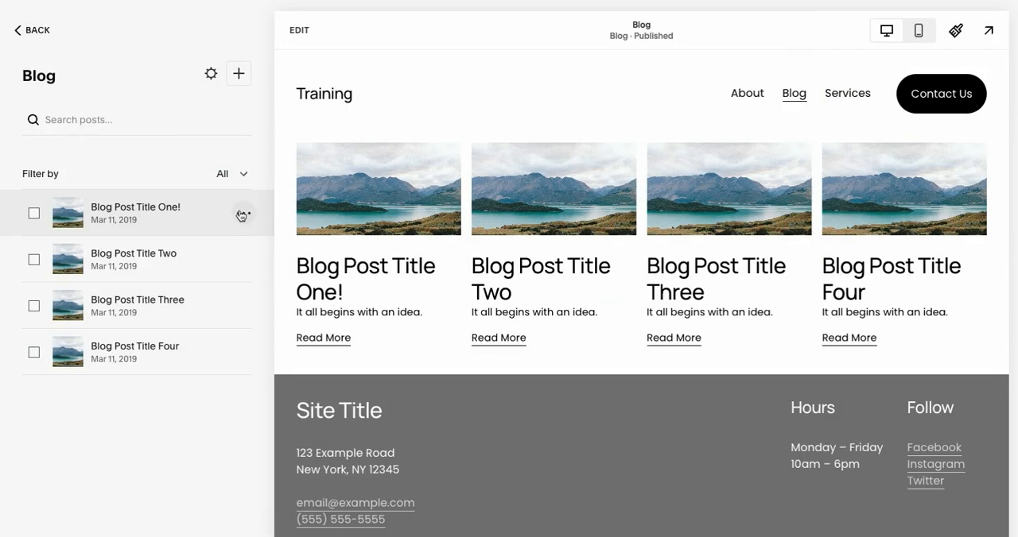
# Duplicate Blog Post Title One! and inspect the ending of the post URL in the copy's settings.
pyautogui.click(242, 215)
pyautogui.click(251, 272)
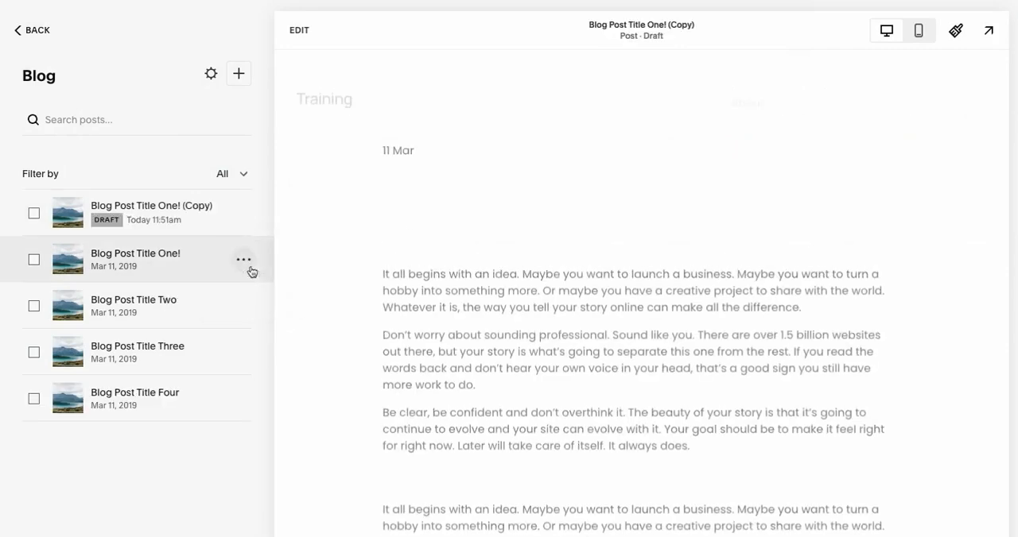
pyautogui.click(242, 214)
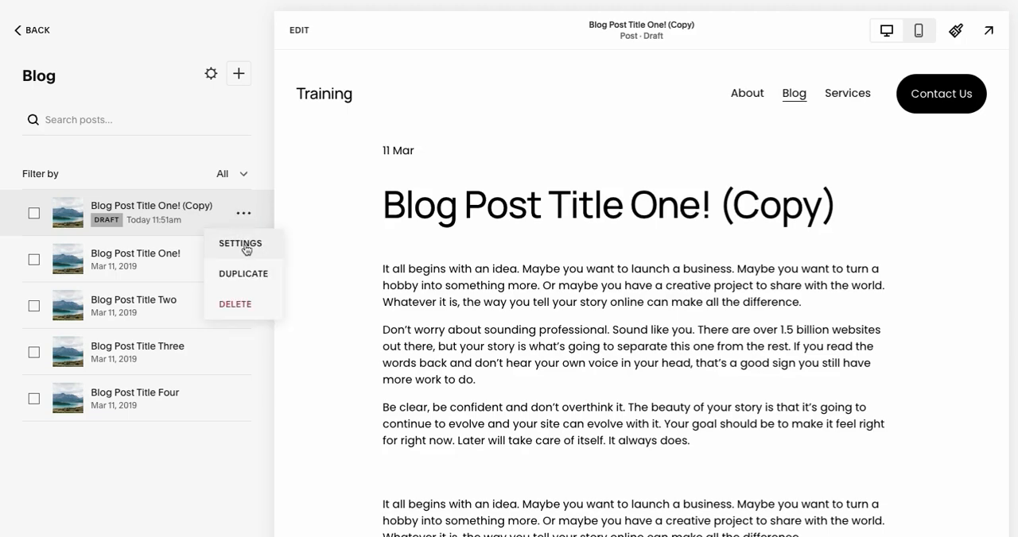
pyautogui.click(245, 246)
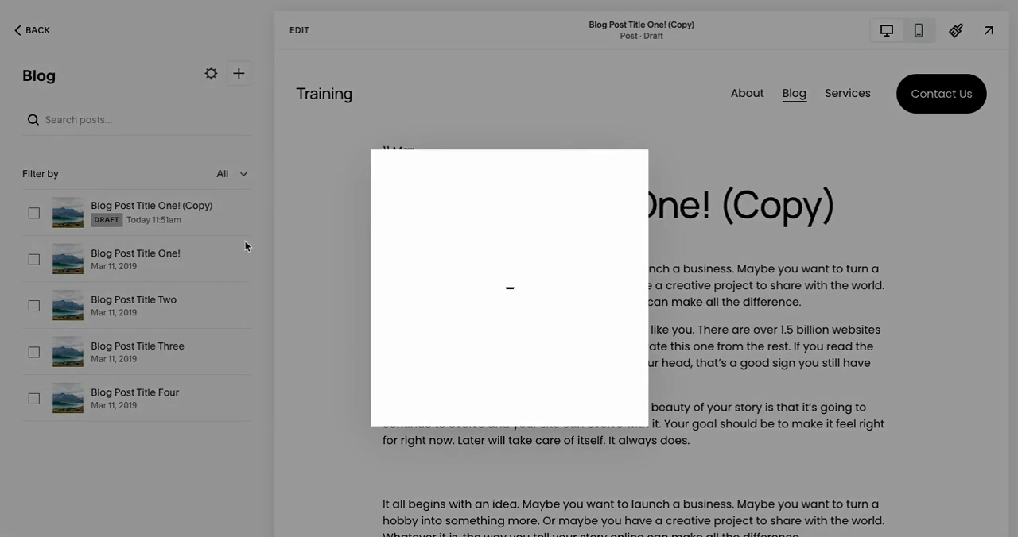
pyautogui.scroll(-2, 442, 234)
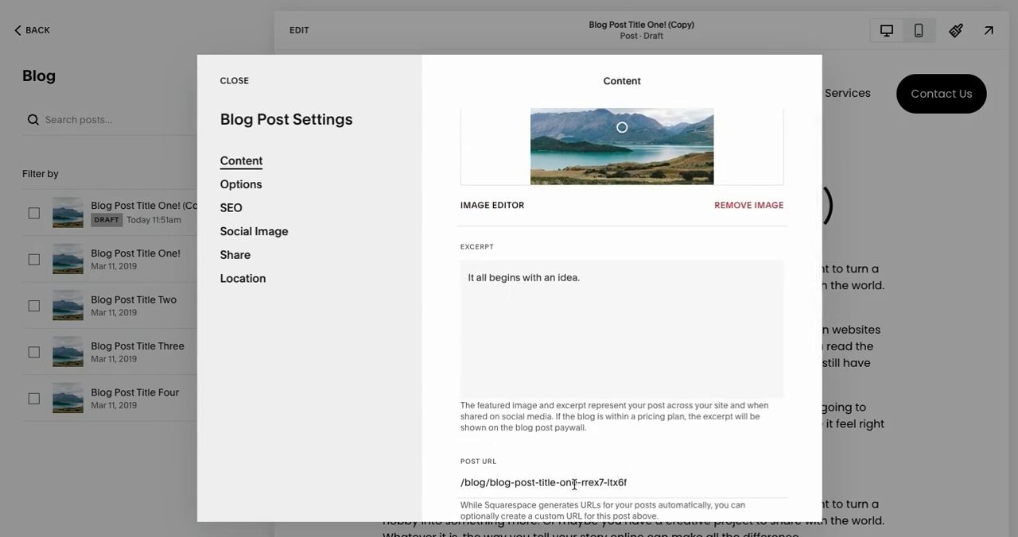
pyautogui.moveTo(575, 483); pyautogui.dragTo(699, 485)
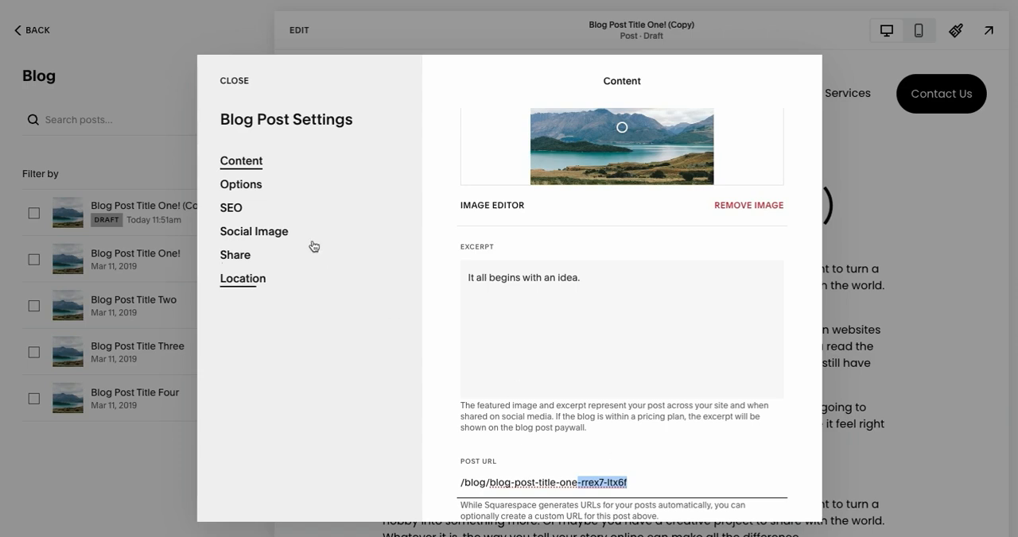
# Set the copied post's status to Published on Nov 18, 2024 at 8:29 AM and save the settings.
pyautogui.click(248, 189)
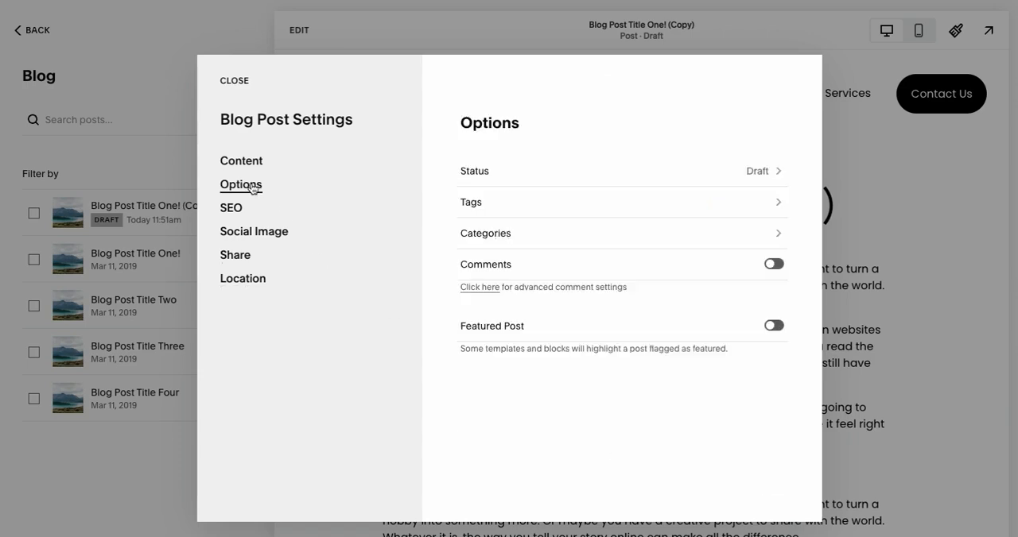
pyautogui.click(606, 176)
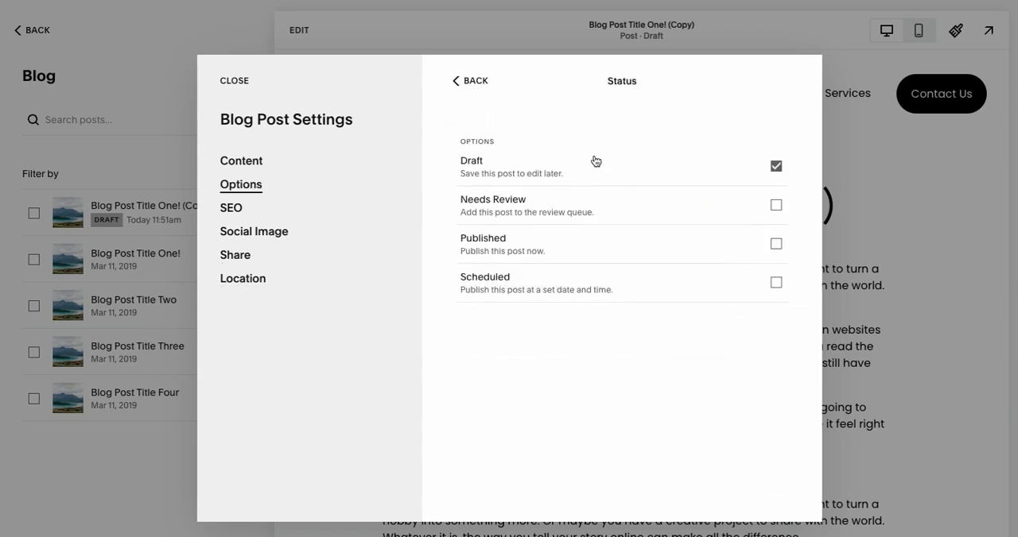
pyautogui.click(601, 248)
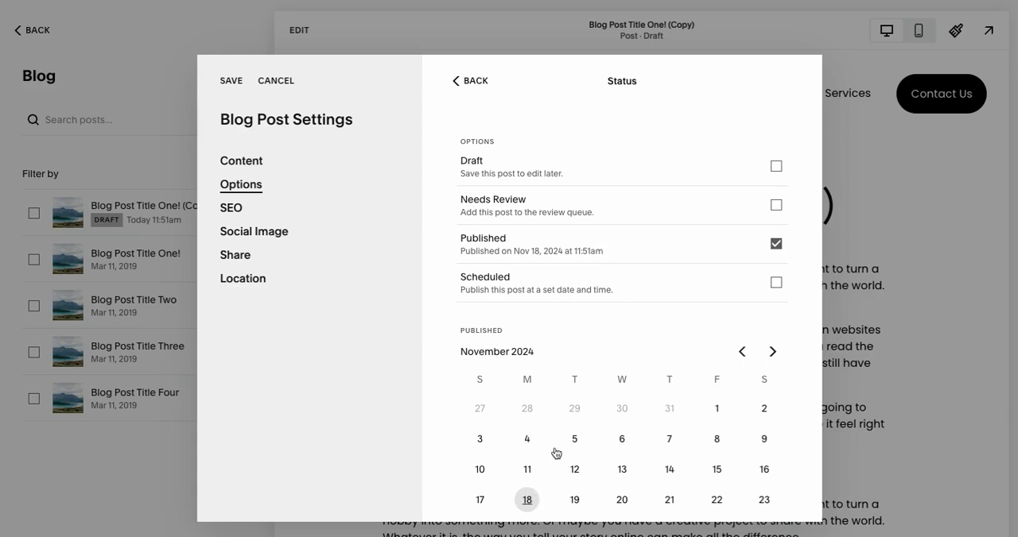
pyautogui.scroll(-1, 554, 452)
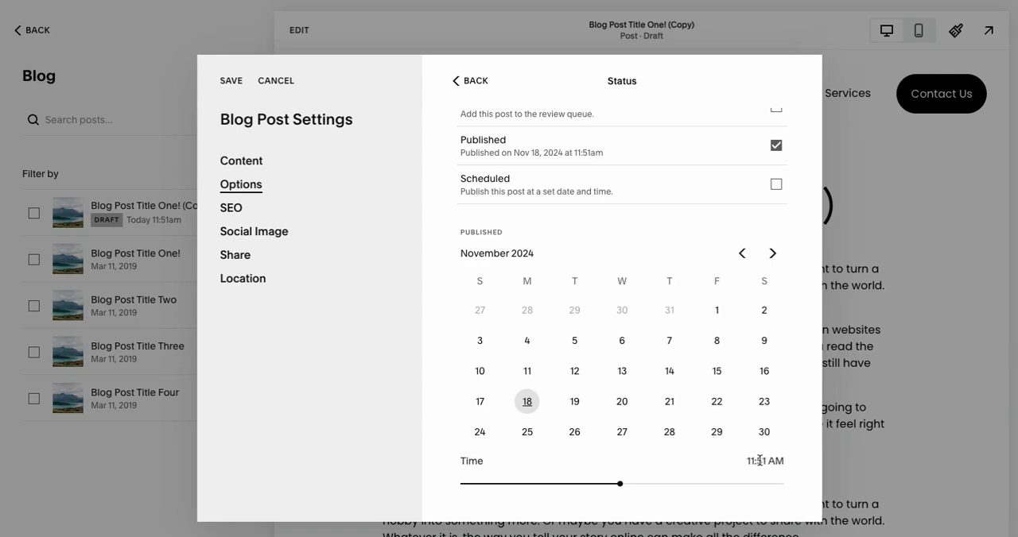
pyautogui.moveTo(619, 483); pyautogui.dragTo(574, 483)
pyautogui.click(231, 209)
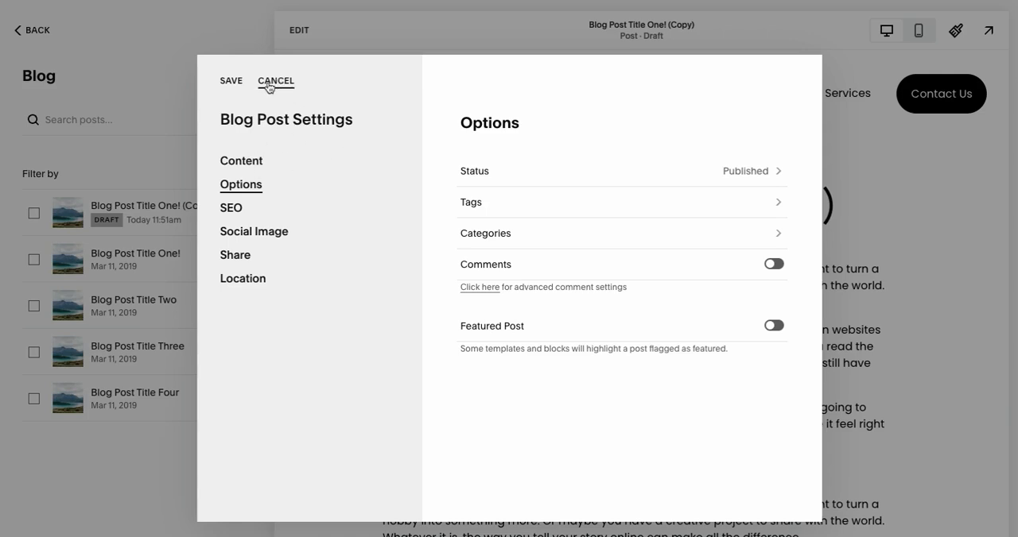
pyautogui.click(230, 82)
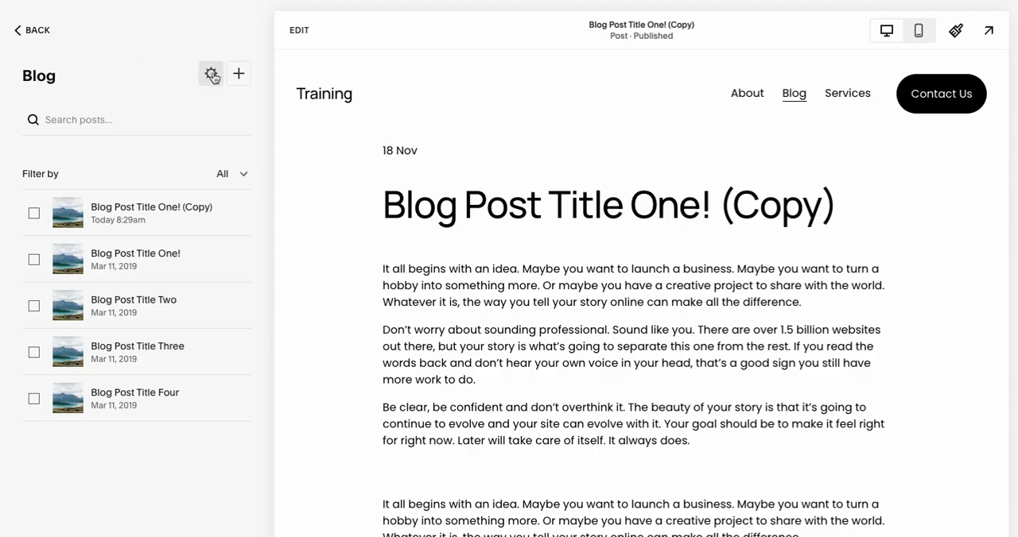
# Return to the Pages list, open the Blog page's settings and try clearing its SEO title.
pyautogui.click(32, 31)
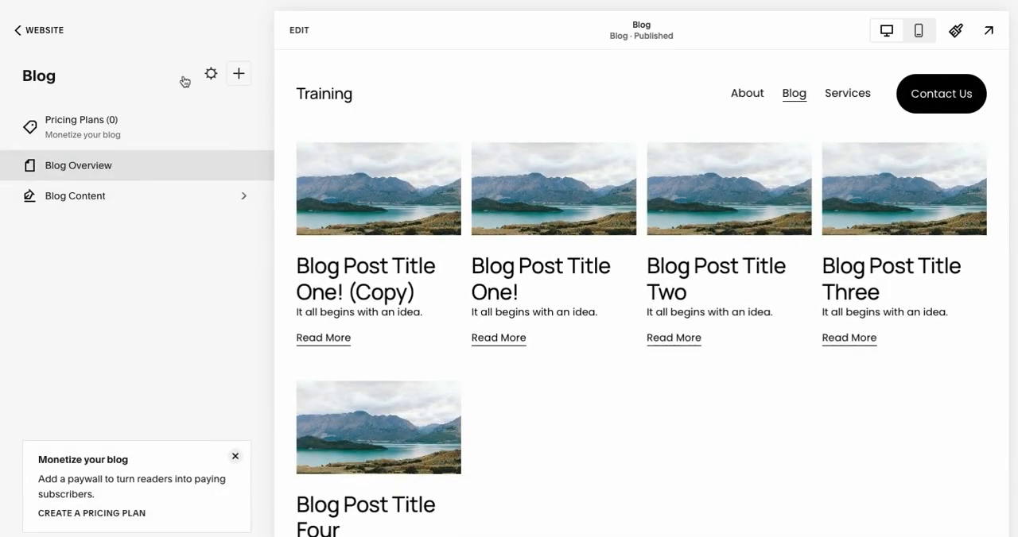
pyautogui.click(54, 31)
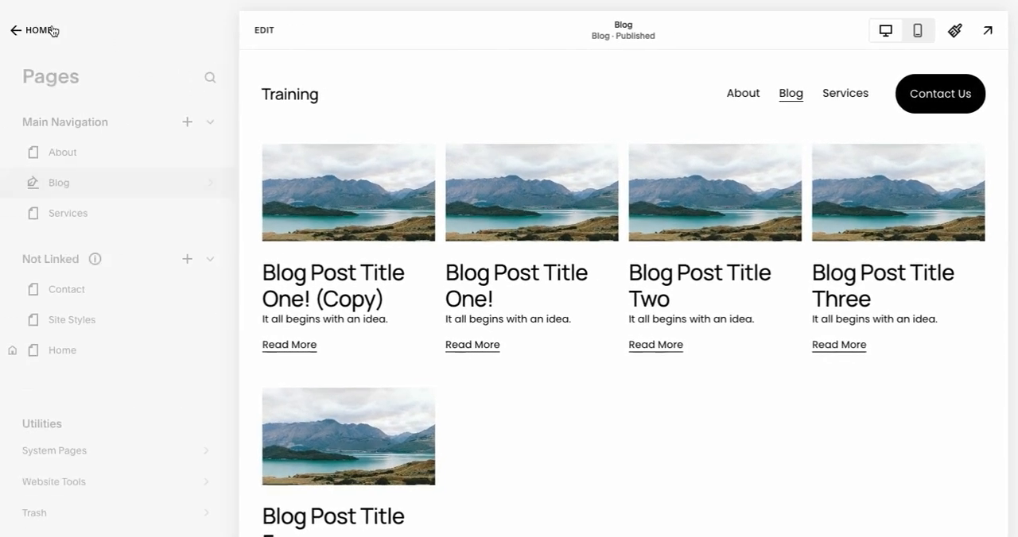
pyautogui.click(187, 183)
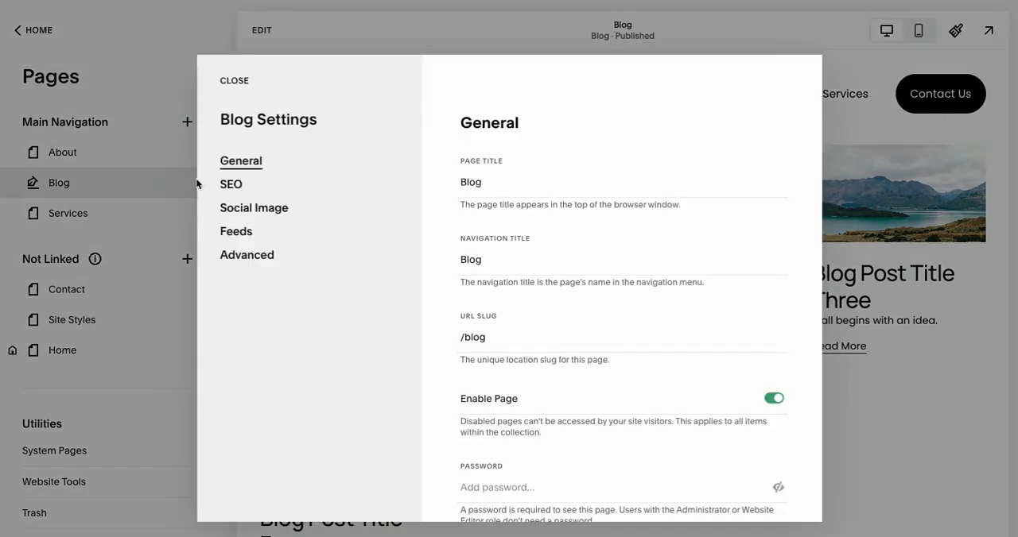
pyautogui.click(255, 182)
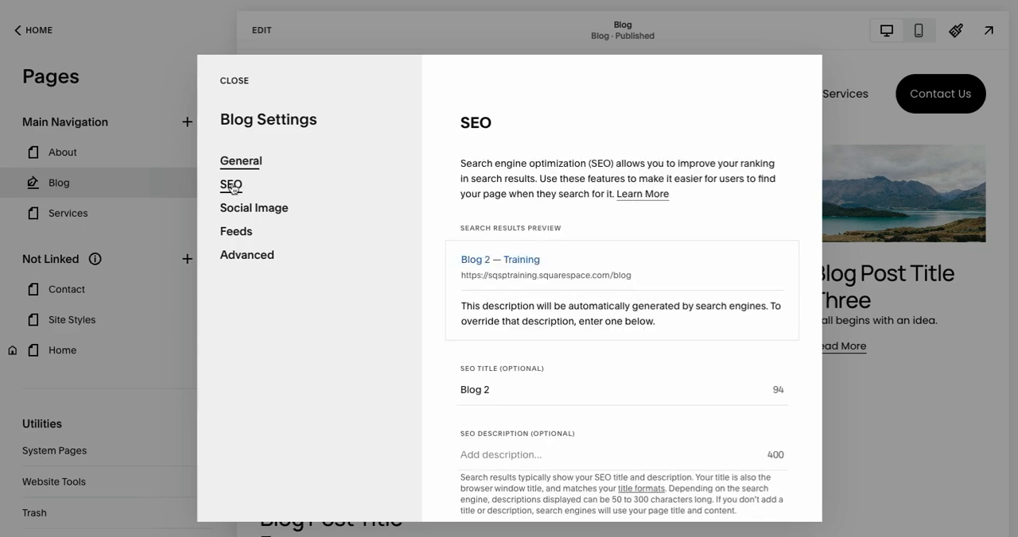
pyautogui.moveTo(493, 390); pyautogui.dragTo(437, 394)
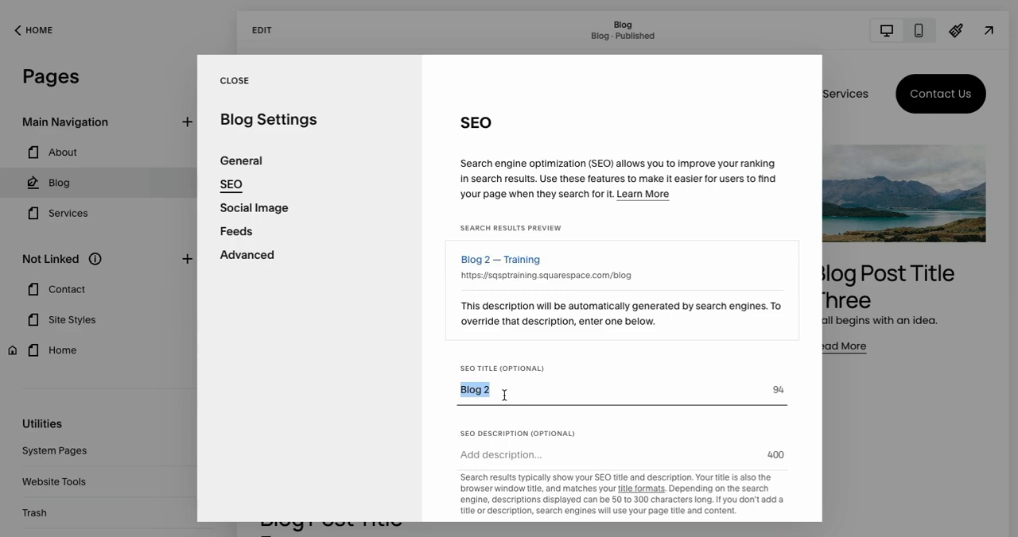
pyautogui.press('BackSpace')
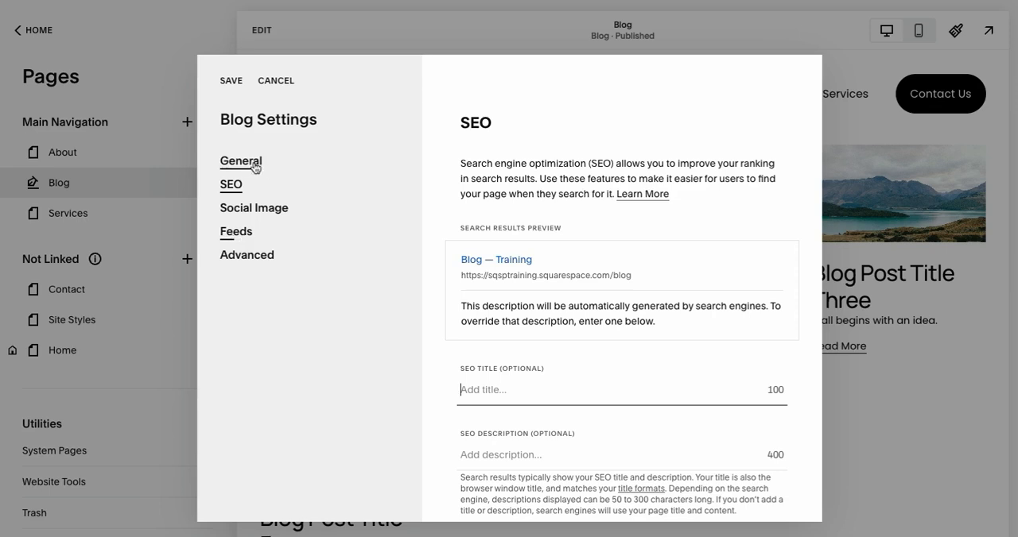
# Review the Blog page's Social Image, Feeds and Advanced settings, including Manage Categories, and discard the pending changes.
pyautogui.click(256, 209)
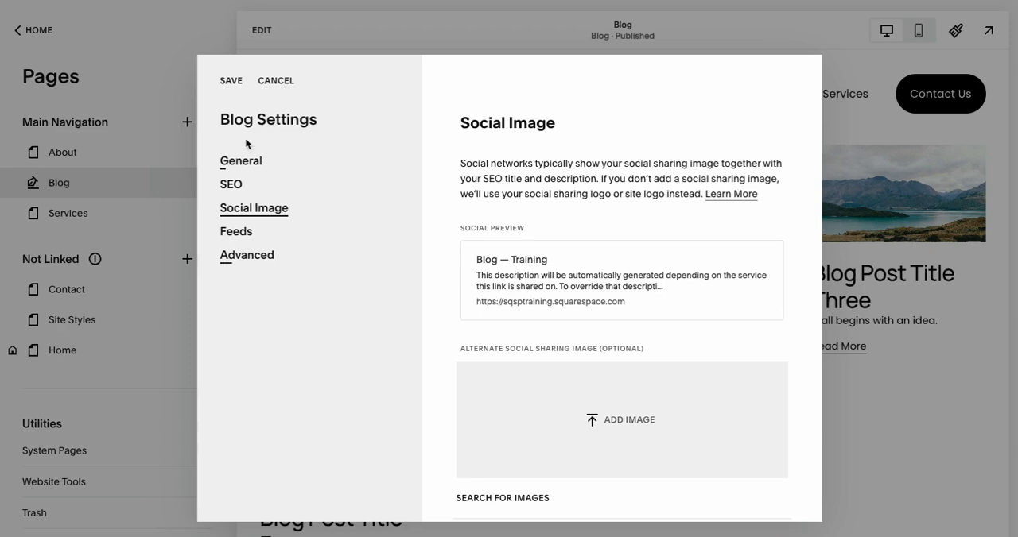
pyautogui.click(236, 232)
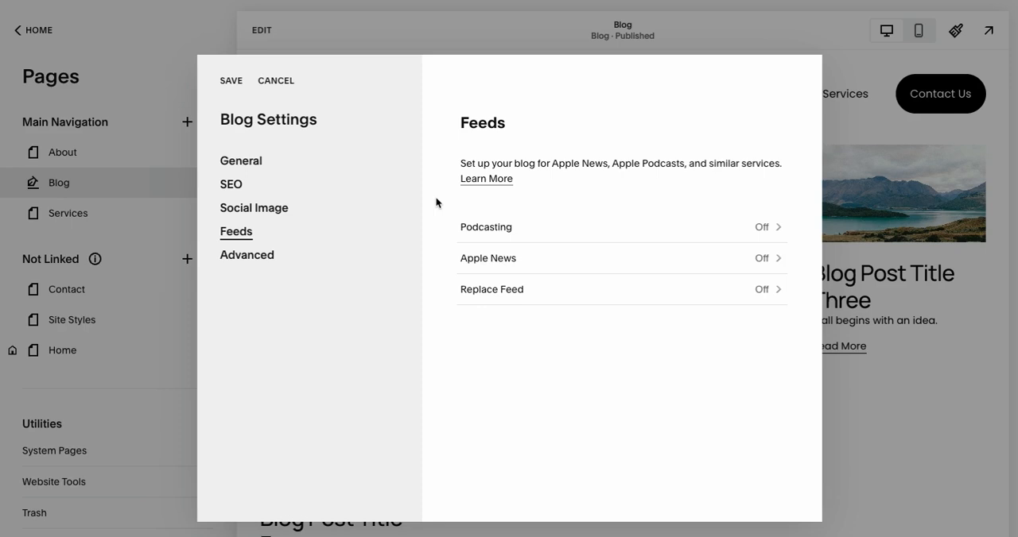
pyautogui.click(255, 265)
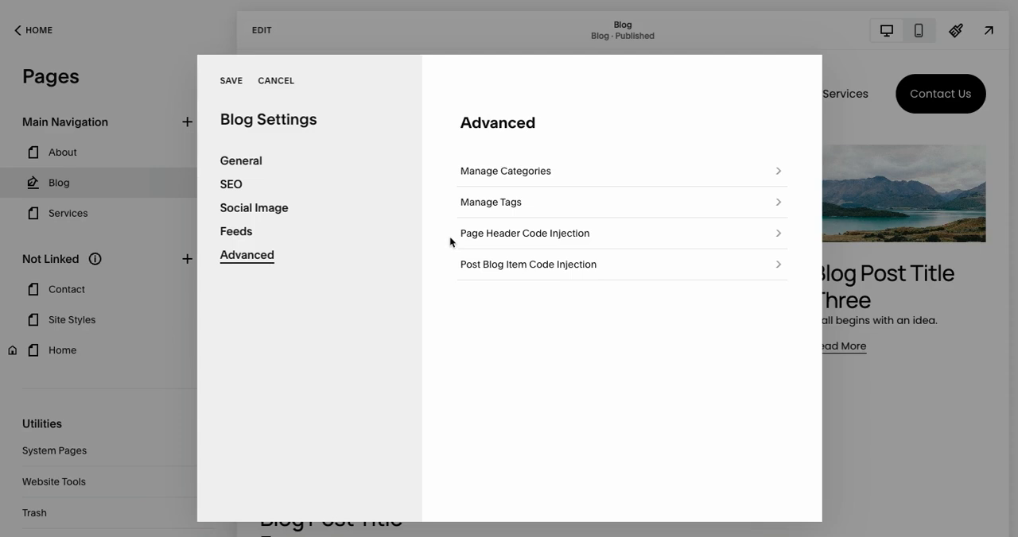
pyautogui.click(518, 173)
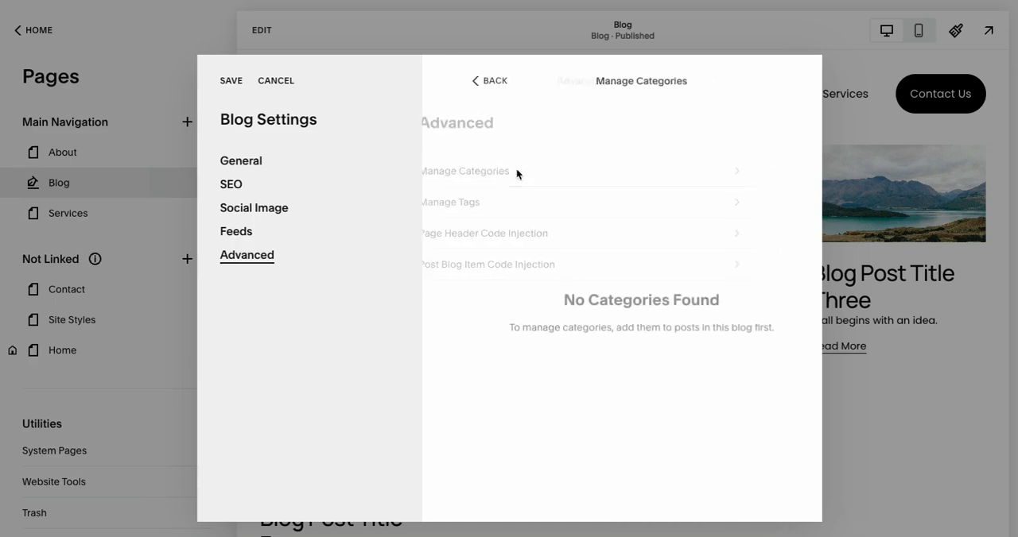
pyautogui.click(274, 83)
pyautogui.click(573, 311)
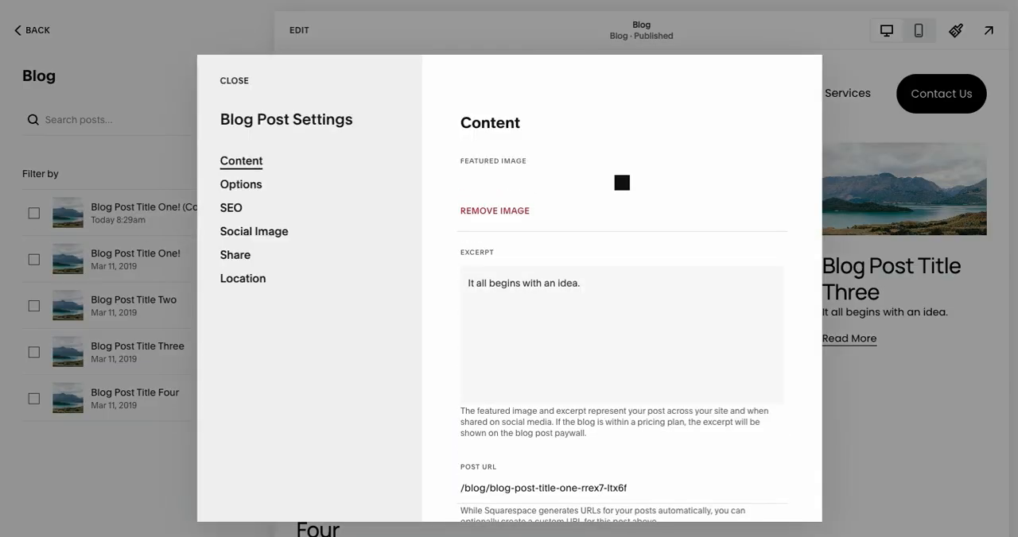
# Create a category named Course in the options of Blog Post Title One! (Copy) and save the settings.
pyautogui.click(250, 186)
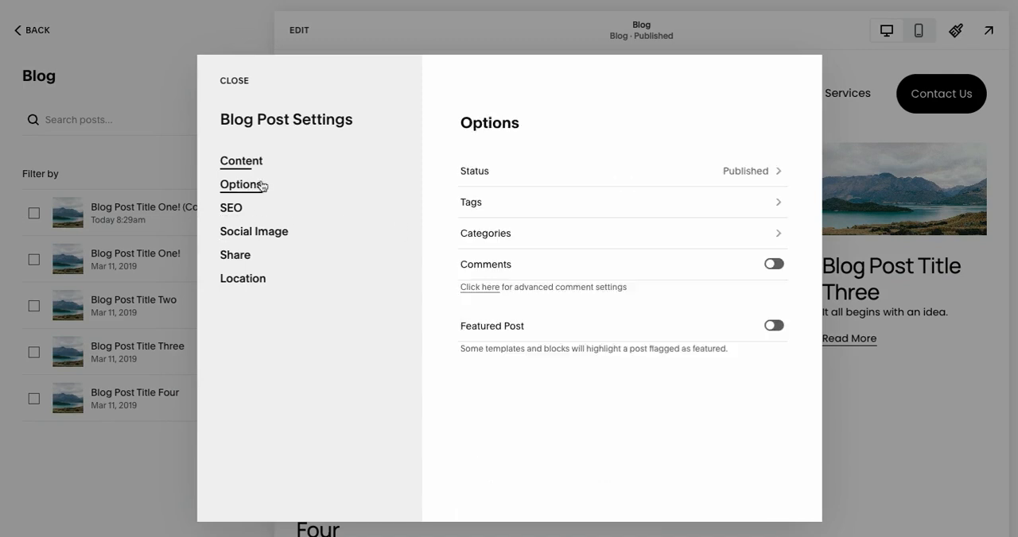
pyautogui.click(542, 236)
pyautogui.write('Course')
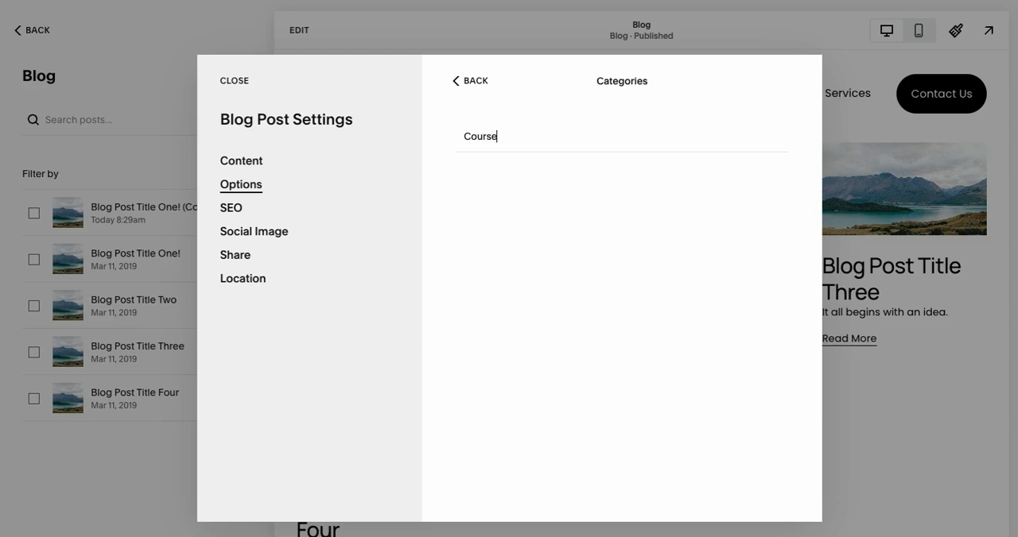
pyautogui.press('Return')
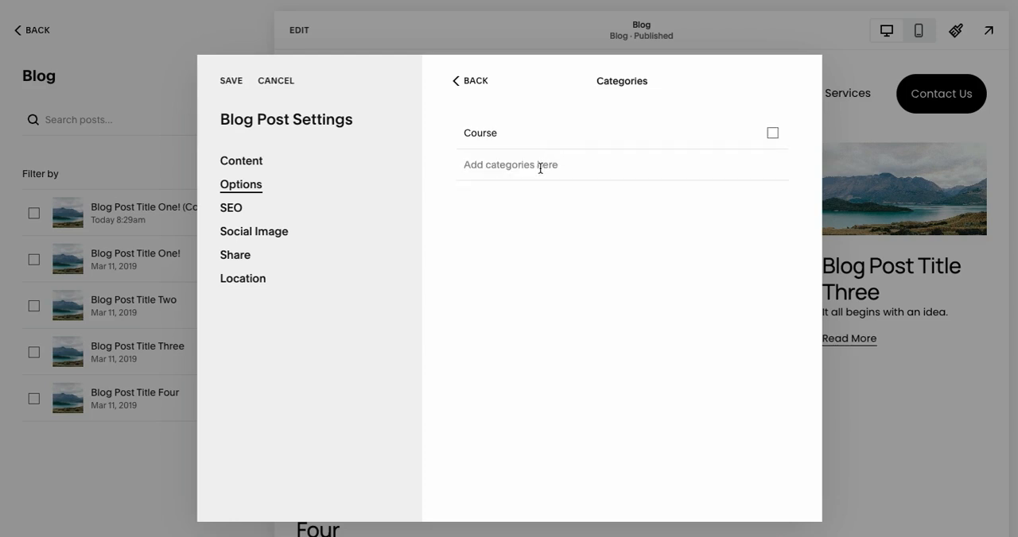
pyautogui.click(229, 84)
# Create a category named Training in the options of Blog Post Title One! and save the post settings.
pyautogui.click(243, 259)
pyautogui.click(245, 288)
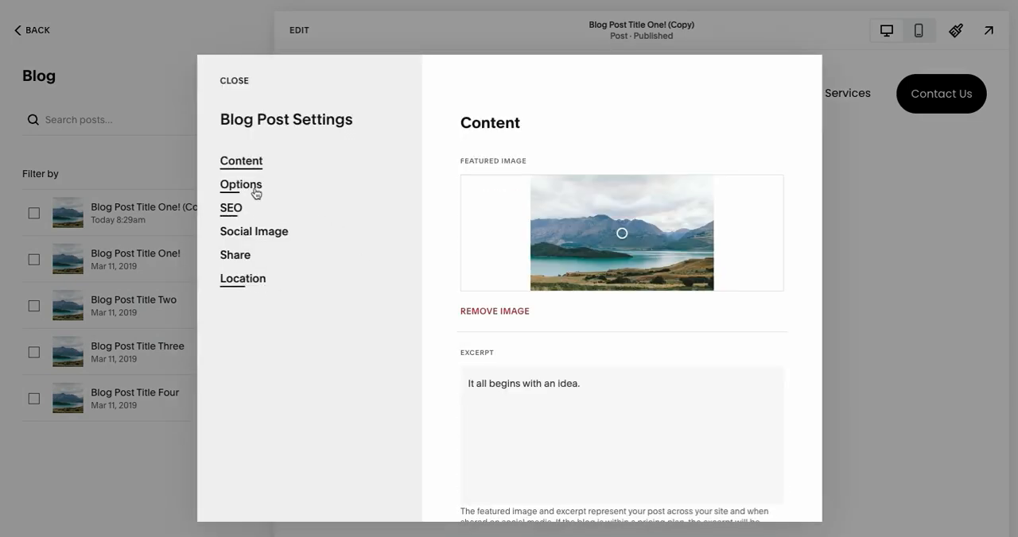
pyautogui.click(252, 189)
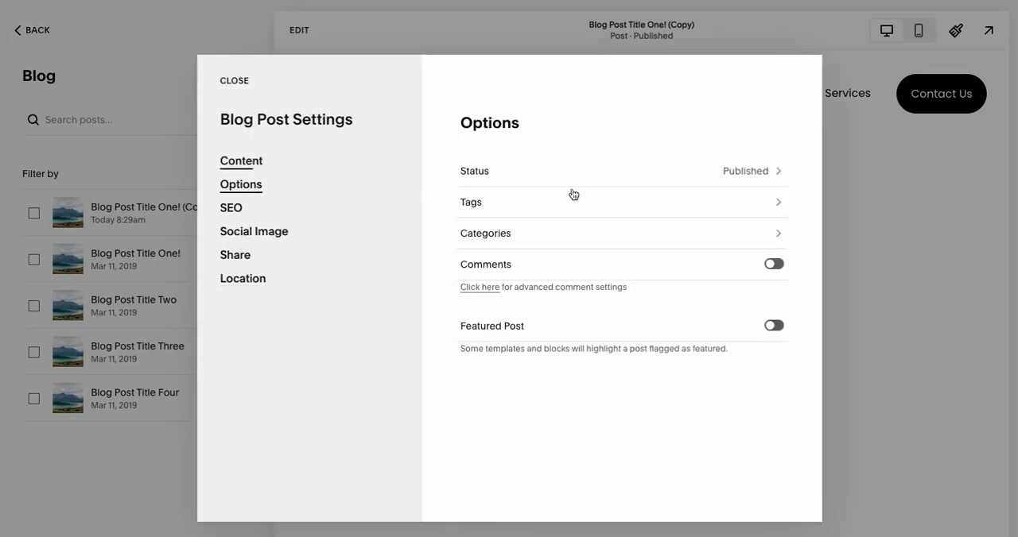
pyautogui.click(561, 238)
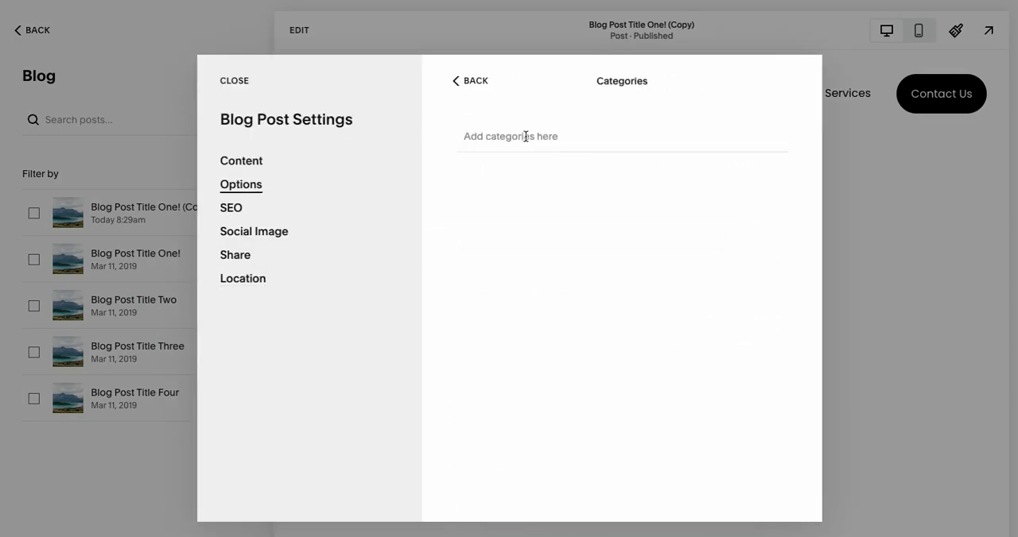
pyautogui.write('c')
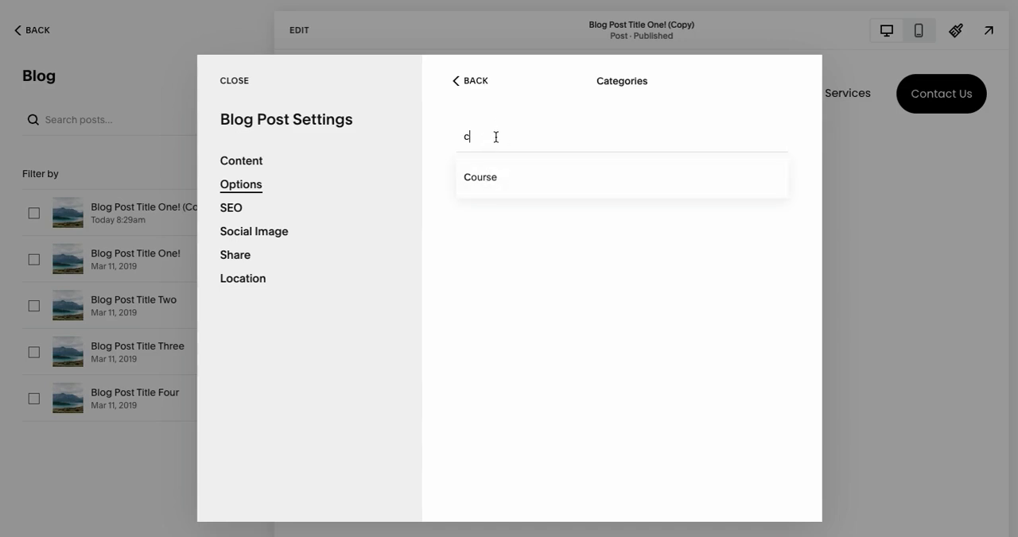
pyautogui.press('BackSpace')
pyautogui.write('Training')
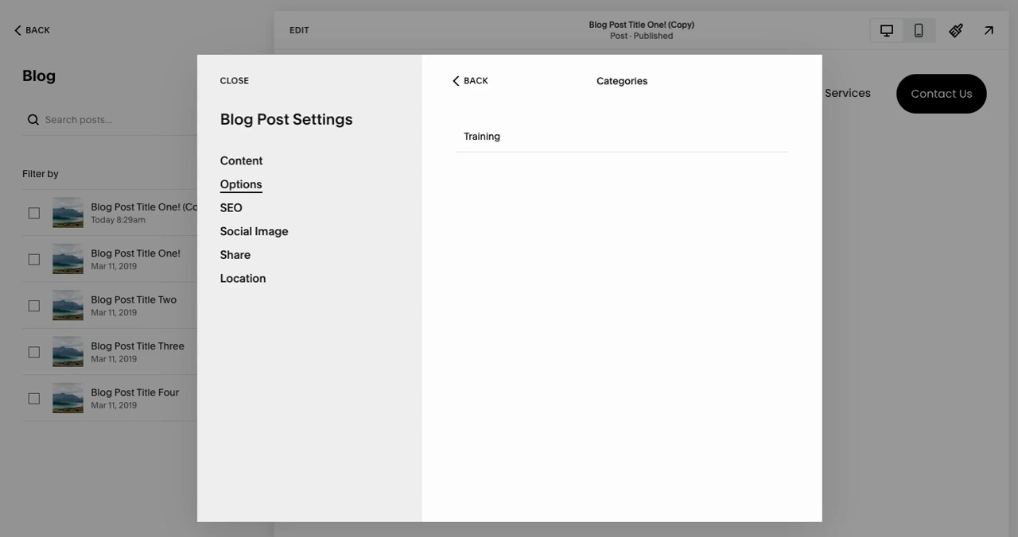
pyautogui.press('Return')
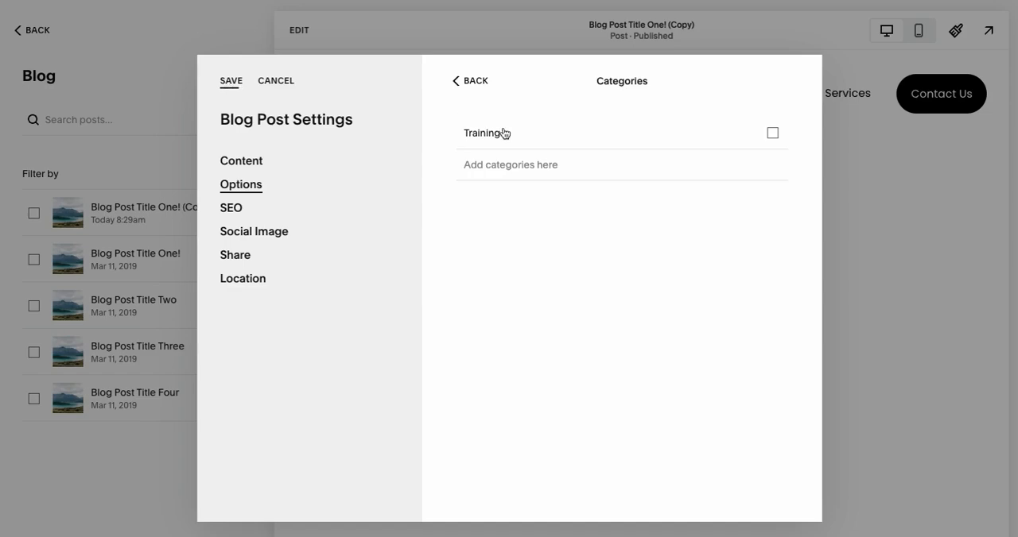
pyautogui.click(231, 83)
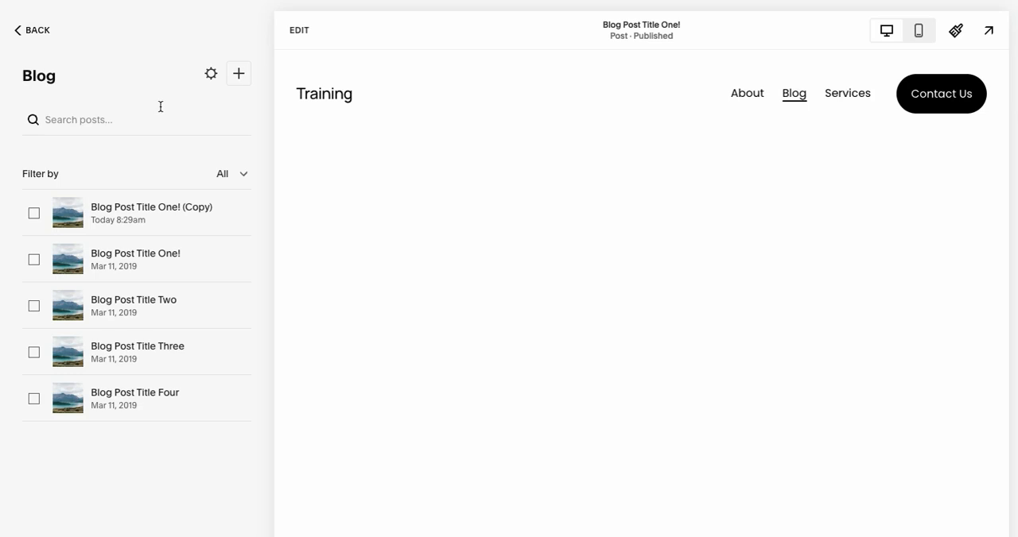
# Rename the Training category to Training and Courses in the Blog page's advanced category management and close the settings.
pyautogui.click(211, 75)
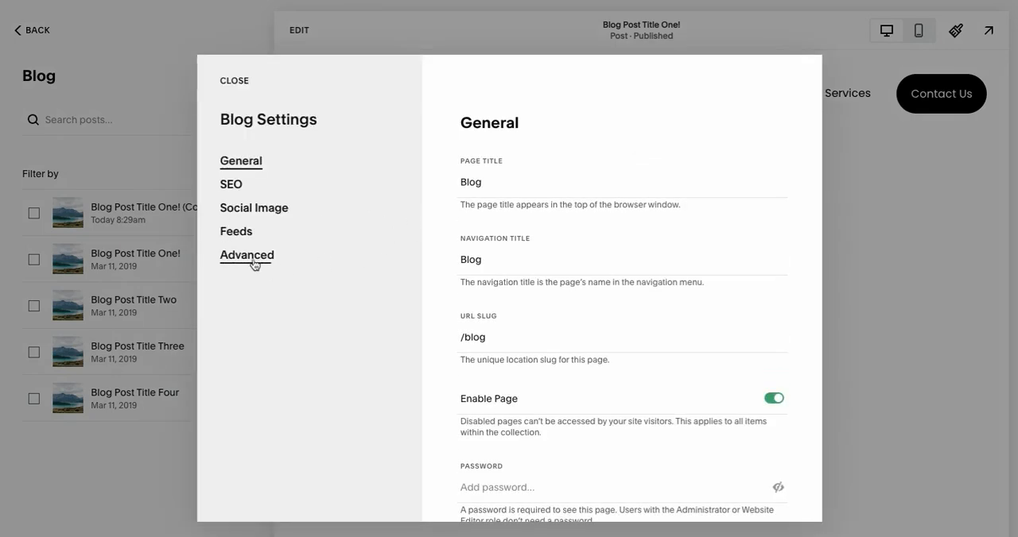
pyautogui.click(254, 260)
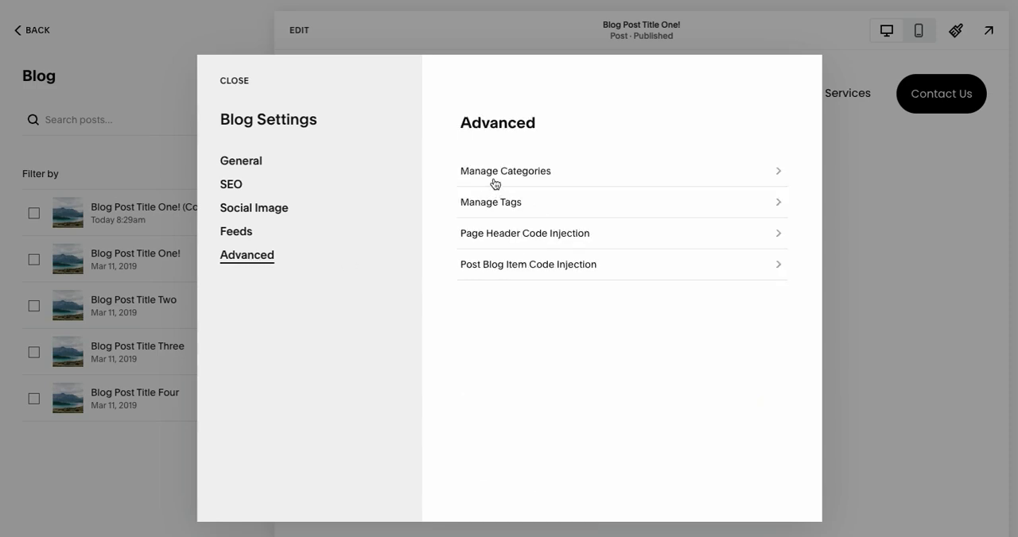
pyautogui.click(534, 175)
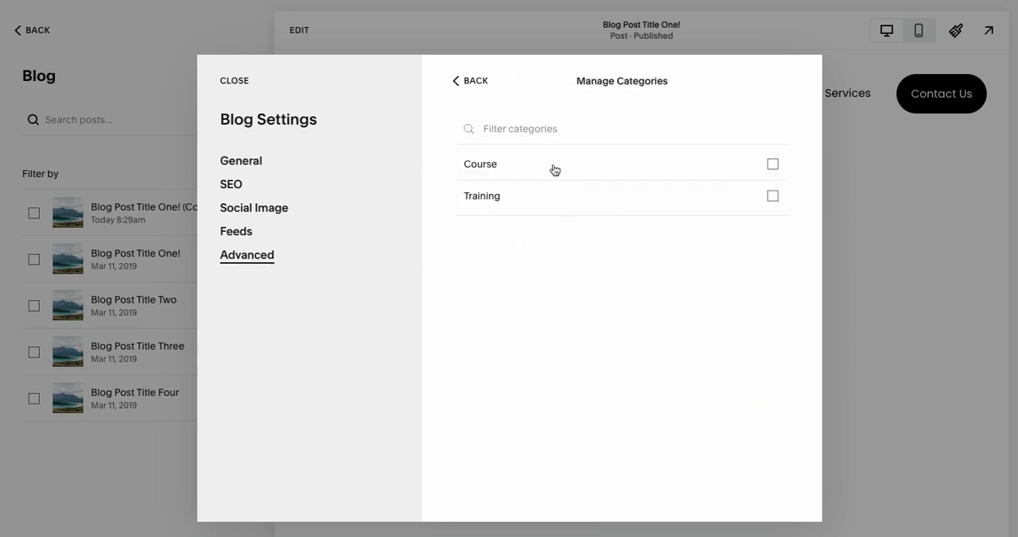
pyautogui.click(510, 204)
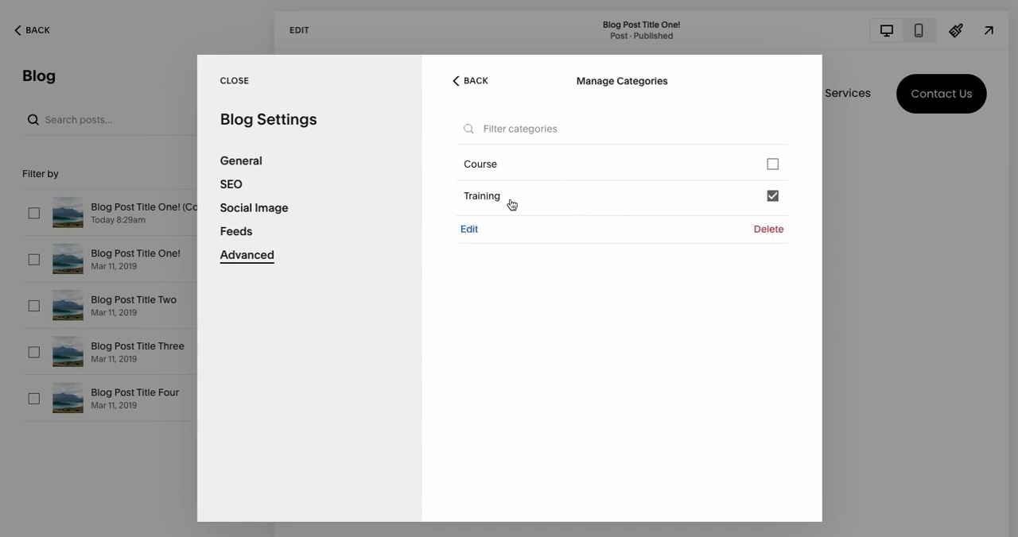
pyautogui.click(468, 230)
pyautogui.click(461, 299)
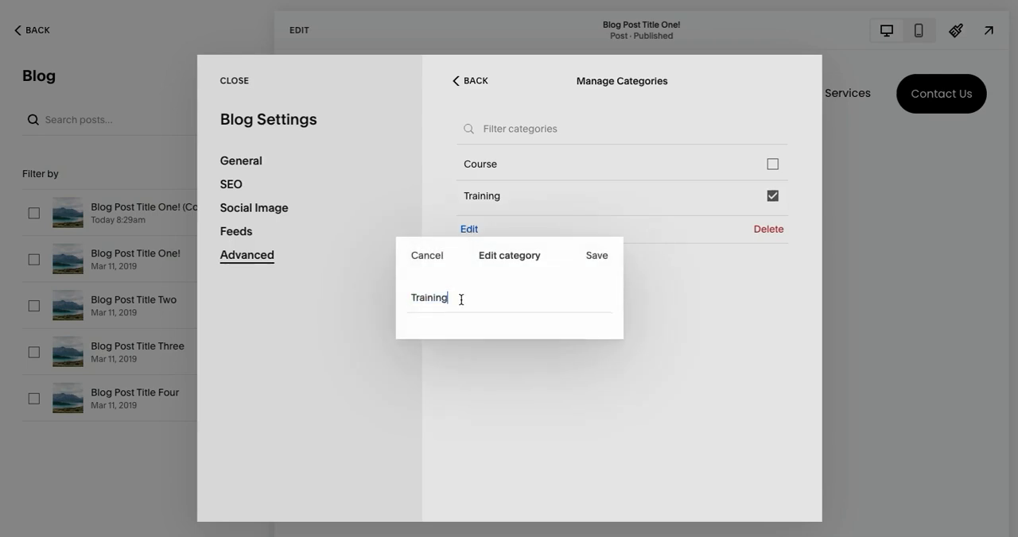
pyautogui.write('and Courses')
pyautogui.click(595, 256)
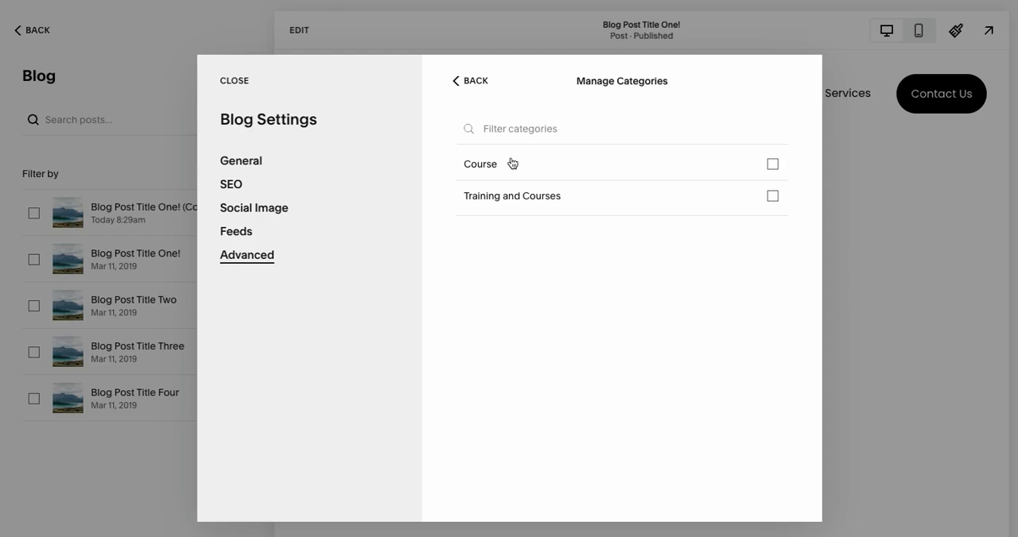
pyautogui.click(236, 83)
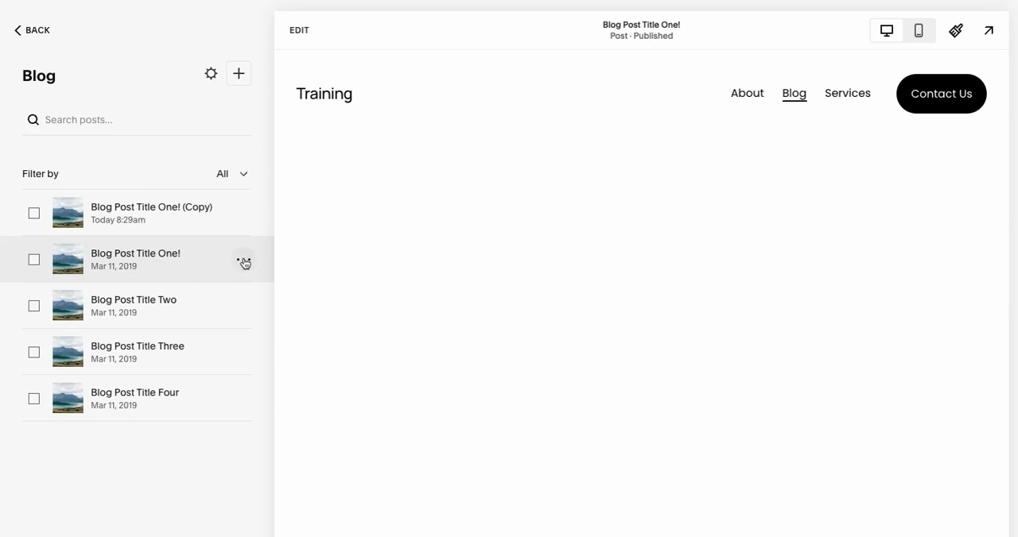
# In the options of Blog Post Title One!, check the categories and add the tags This, Is, An, Example, of, a and Tag.
pyautogui.click(244, 263)
pyautogui.click(243, 292)
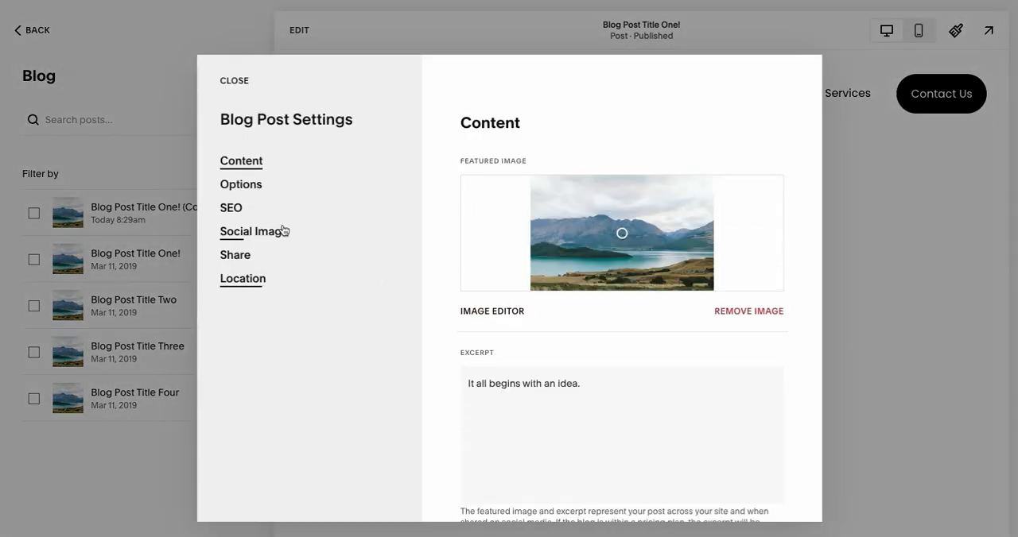
pyautogui.click(260, 190)
pyautogui.click(559, 232)
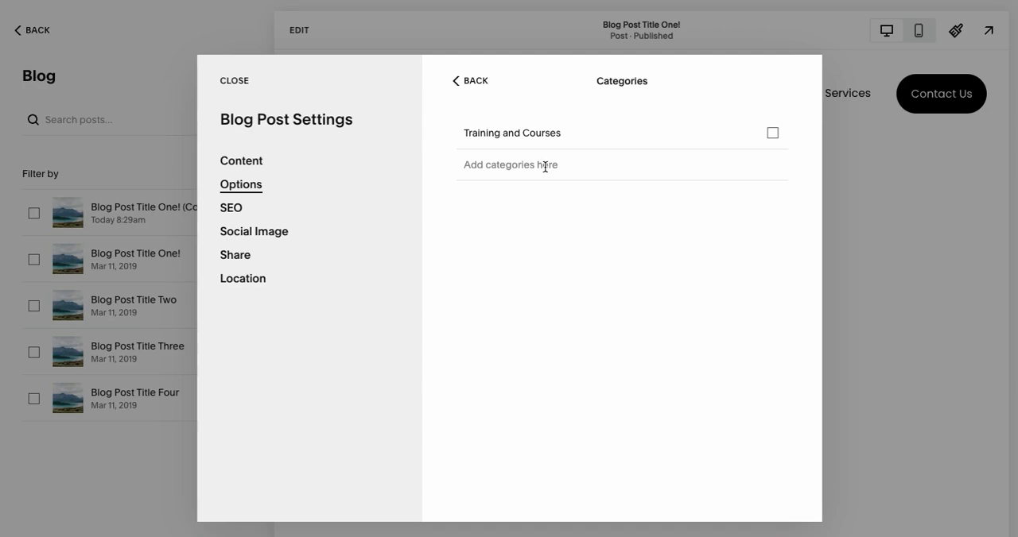
pyautogui.click(472, 82)
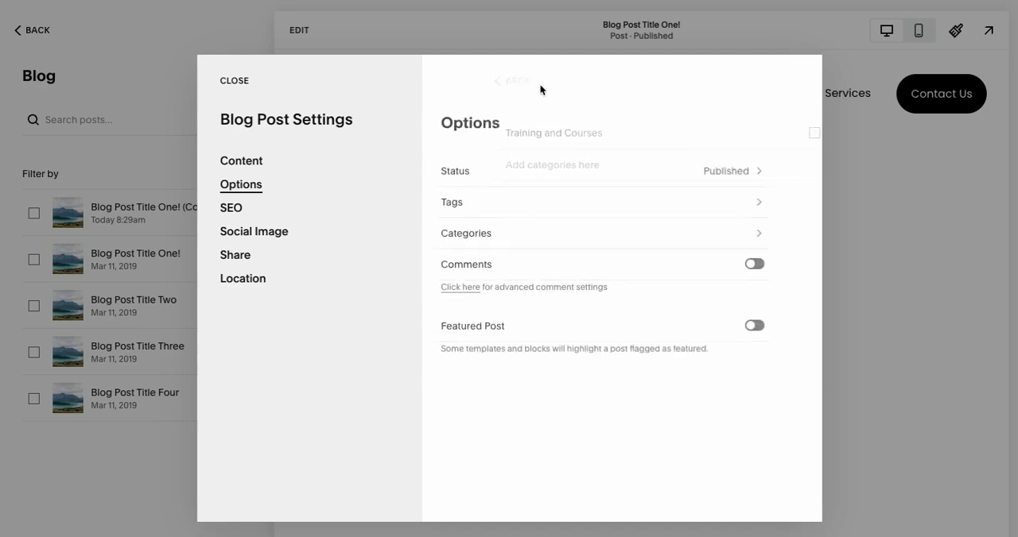
pyautogui.click(526, 204)
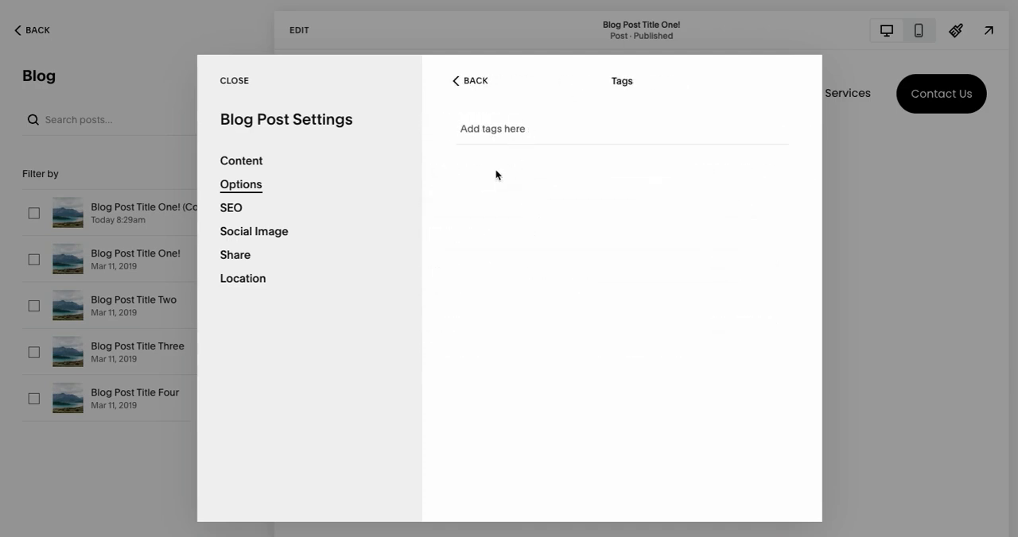
pyautogui.write('This')
pyautogui.press('Return')
pyautogui.write('Is')
pyautogui.press('Return')
pyautogui.write('An')
pyautogui.press('Return')
pyautogui.write('Example')
pyautogui.press('Return')
pyautogui.write('of')
pyautogui.press('Return')
pyautogui.write('a')
pyautogui.press('Return')
pyautogui.write('T')
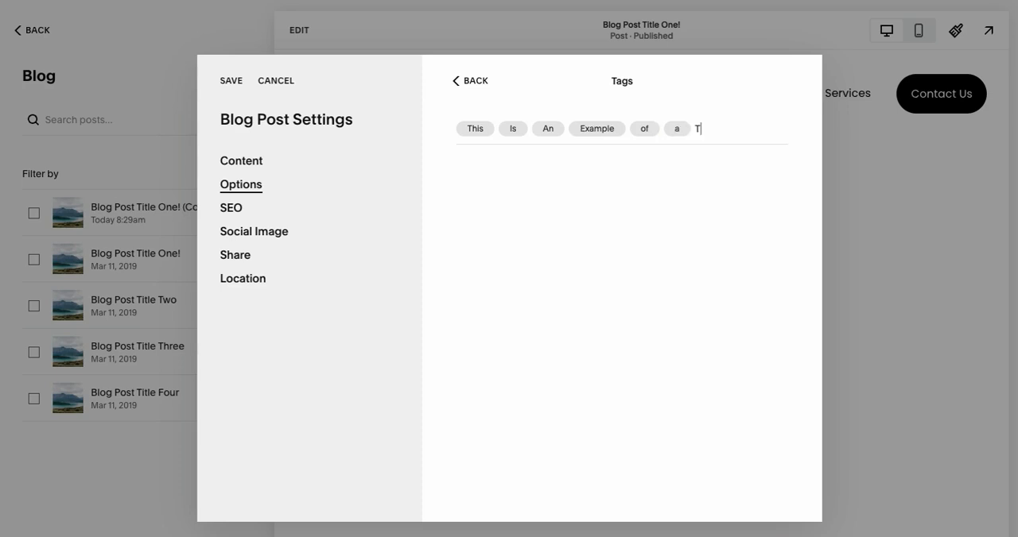
pyautogui.write('ag')
pyautogui.press('Return')
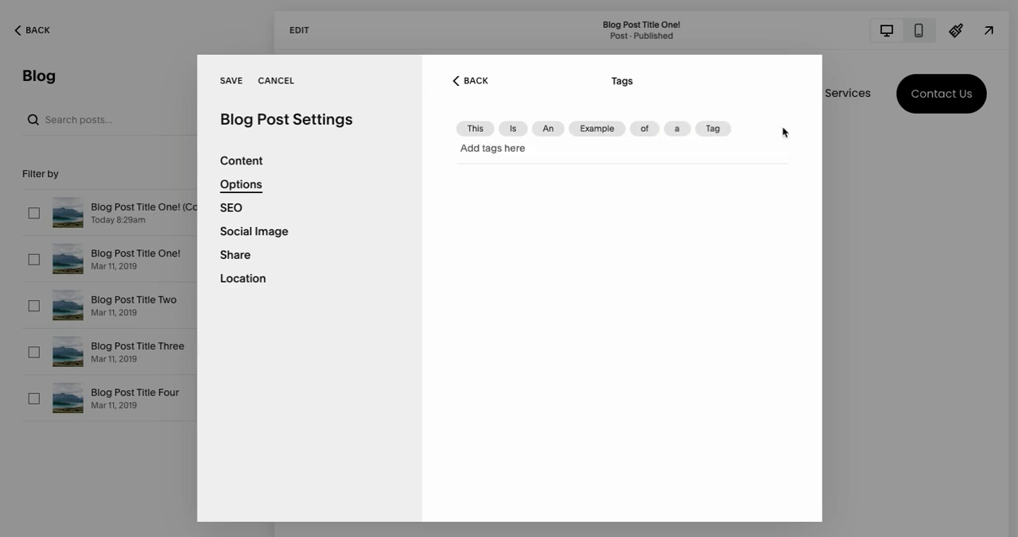
# Remove all the tags from Blog Post Title One! and save the post settings.
pyautogui.click(485, 130)
pyautogui.click(484, 130)
pyautogui.click(482, 132)
pyautogui.click(504, 131)
pyautogui.click(480, 131)
pyautogui.click(475, 130)
pyautogui.click(484, 130)
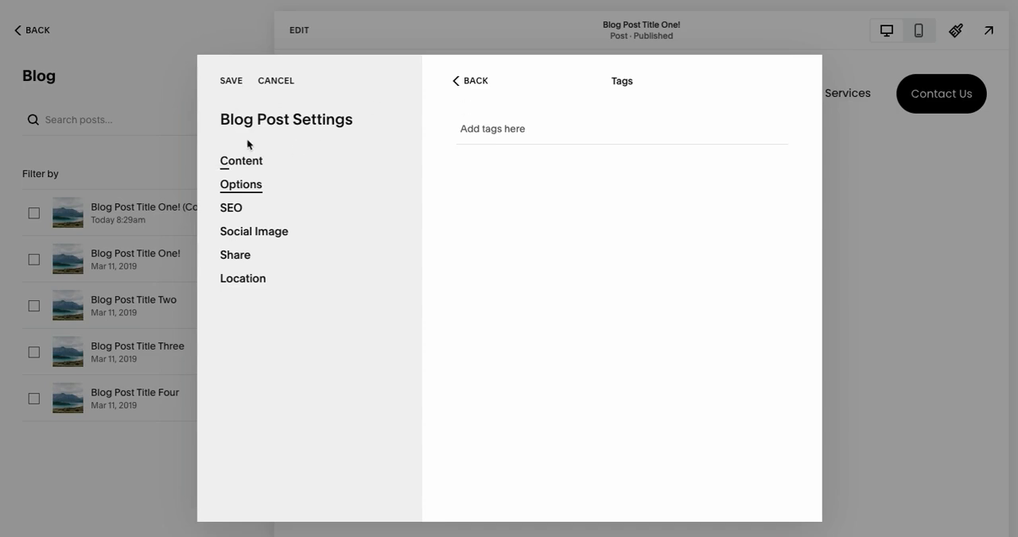
pyautogui.click(230, 81)
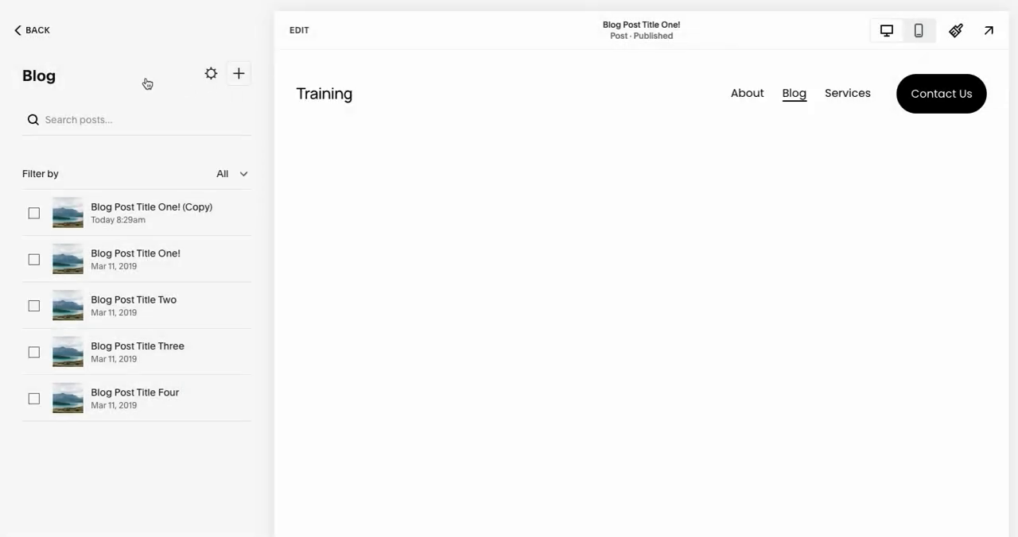